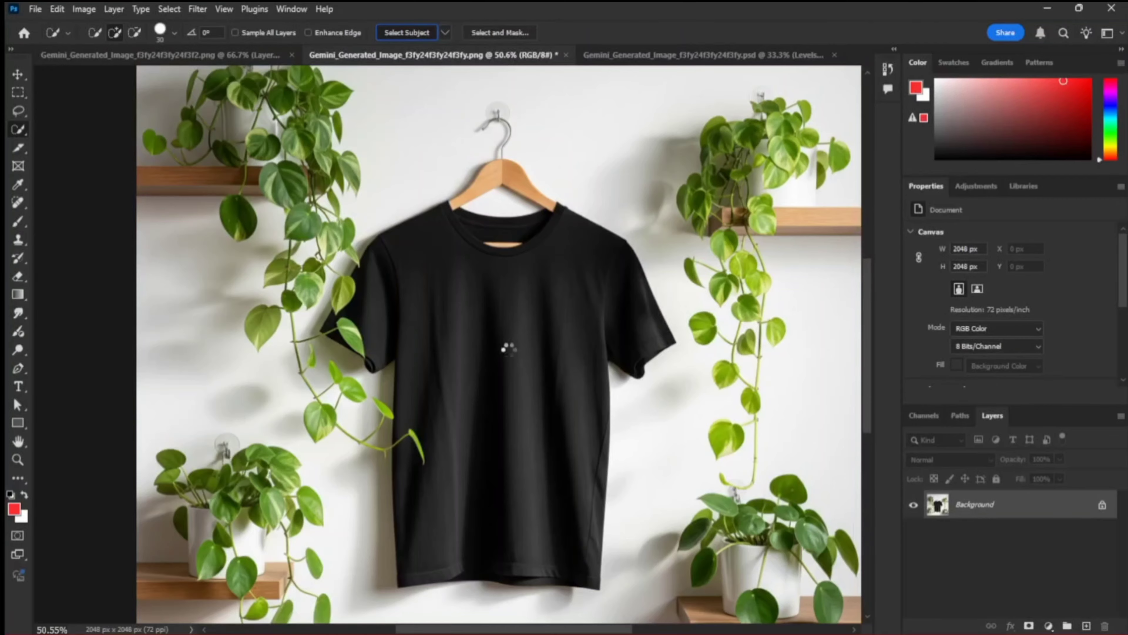
# Copy the selected T-shirt onto its own layer, hiding and reshowing the Background layer to check the cutout
pyautogui.scroll(-1, 533, 384)
pyautogui.hotkey('ctrl', 'j')
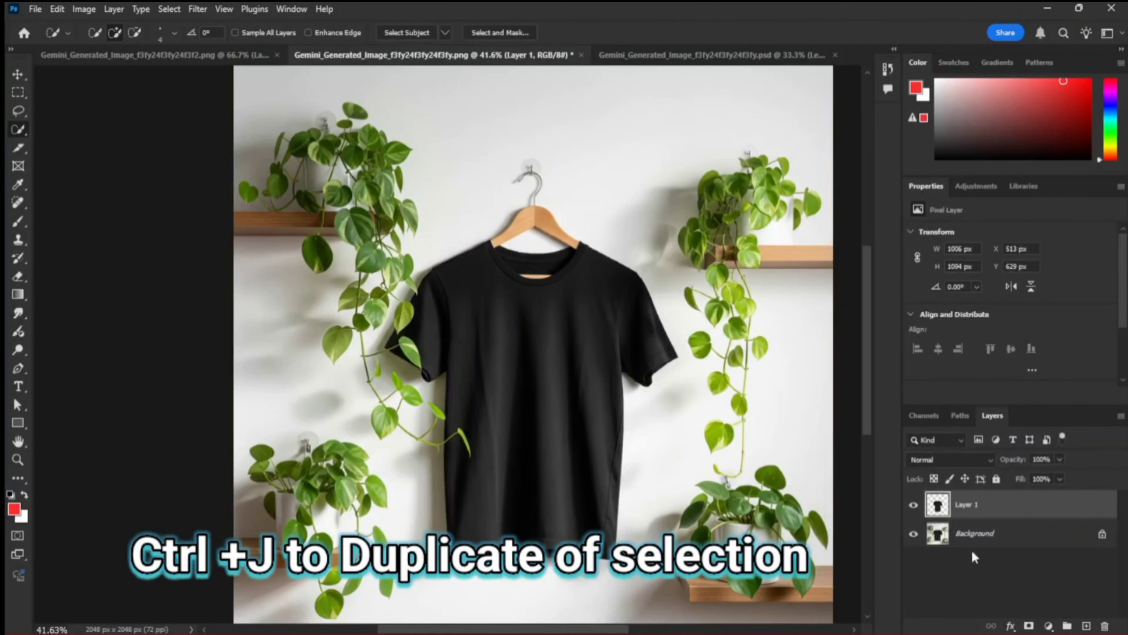
pyautogui.click(973, 557)
pyautogui.click(992, 511)
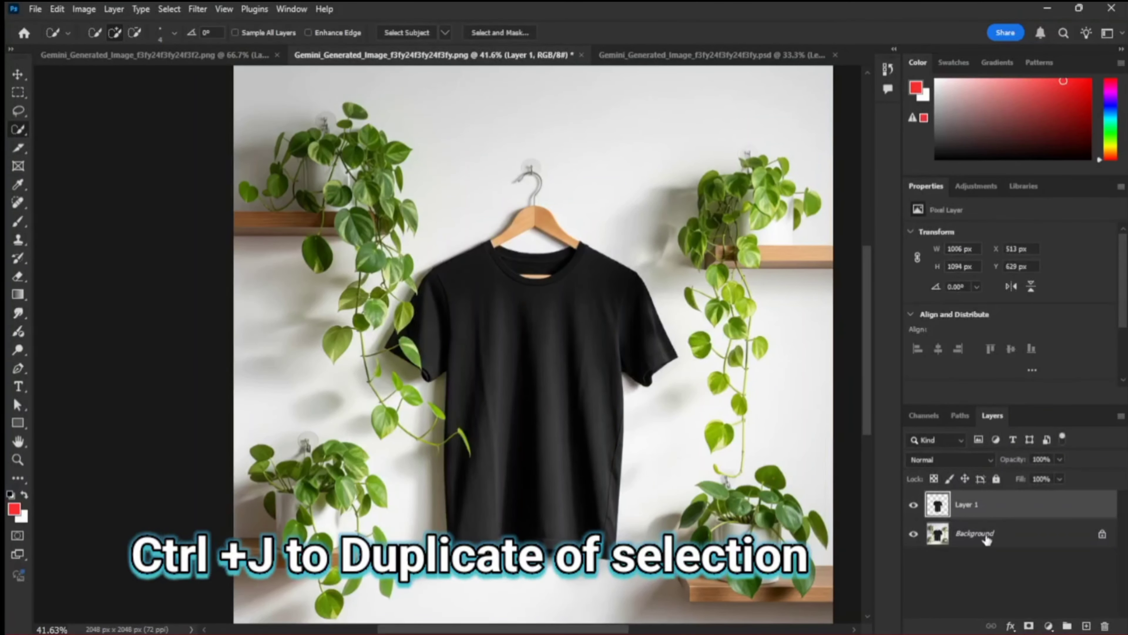
pyautogui.click(913, 534)
pyautogui.click(913, 535)
pyautogui.click(913, 534)
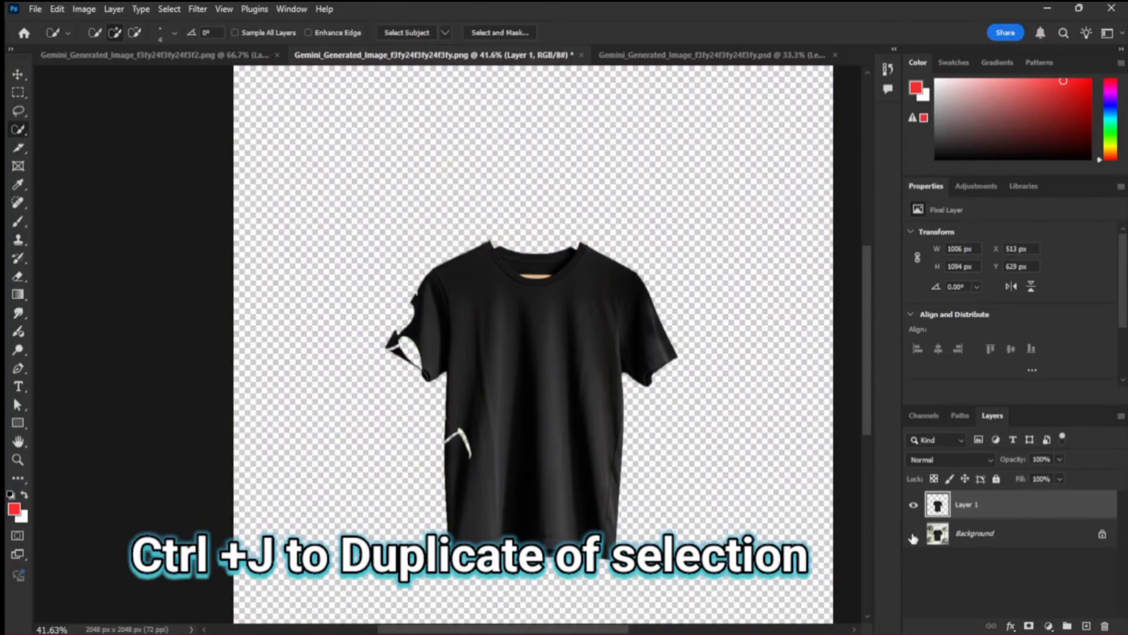
pyautogui.click(912, 534)
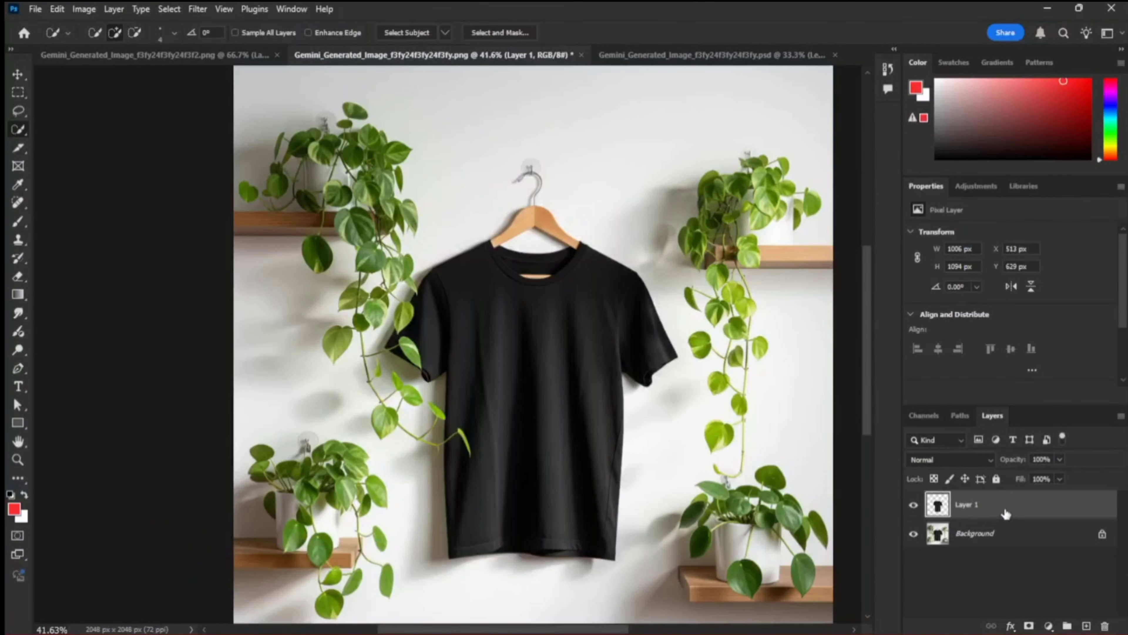
# Place the water color catT image into the T-shirt document as a new layer
pyautogui.scroll(-1, 527, 340)
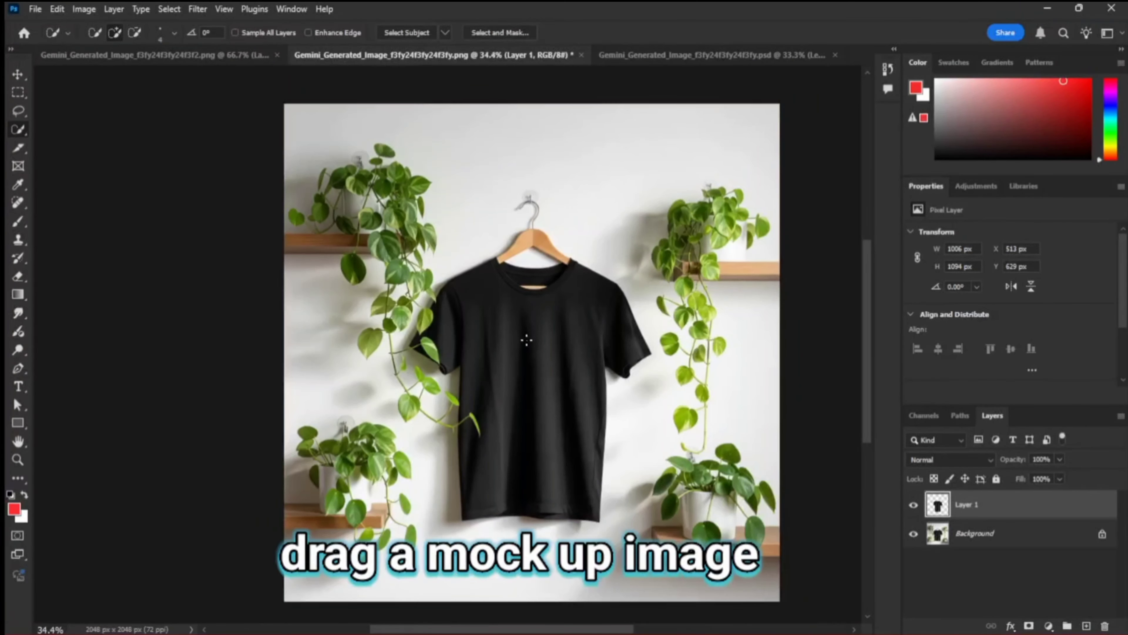
pyautogui.click(18, 75)
pyautogui.moveTo(16, 80); pyautogui.dragTo(553, 378)
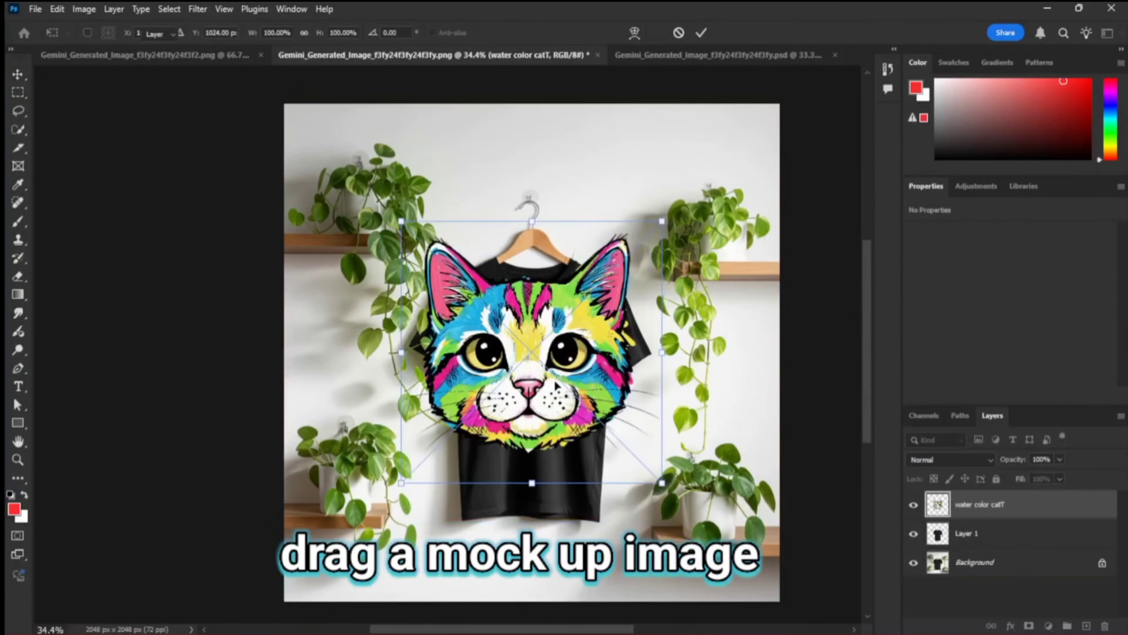
# Scale the placed cat artwork to 36.48% and position it on the shirt's chest at X 815 px, Y 860 px
pyautogui.moveTo(401, 221); pyautogui.dragTo(440, 265)
pyautogui.scroll(1, 542, 366)
pyautogui.press('Return')
pyautogui.moveTo(586, 403); pyautogui.dragTo(580, 383)
pyautogui.moveTo(520, 315)
pyautogui.mouseDown()
pyautogui.moveTo(519, 383)
pyautogui.moveTo(511, 335)
pyautogui.mouseUp()
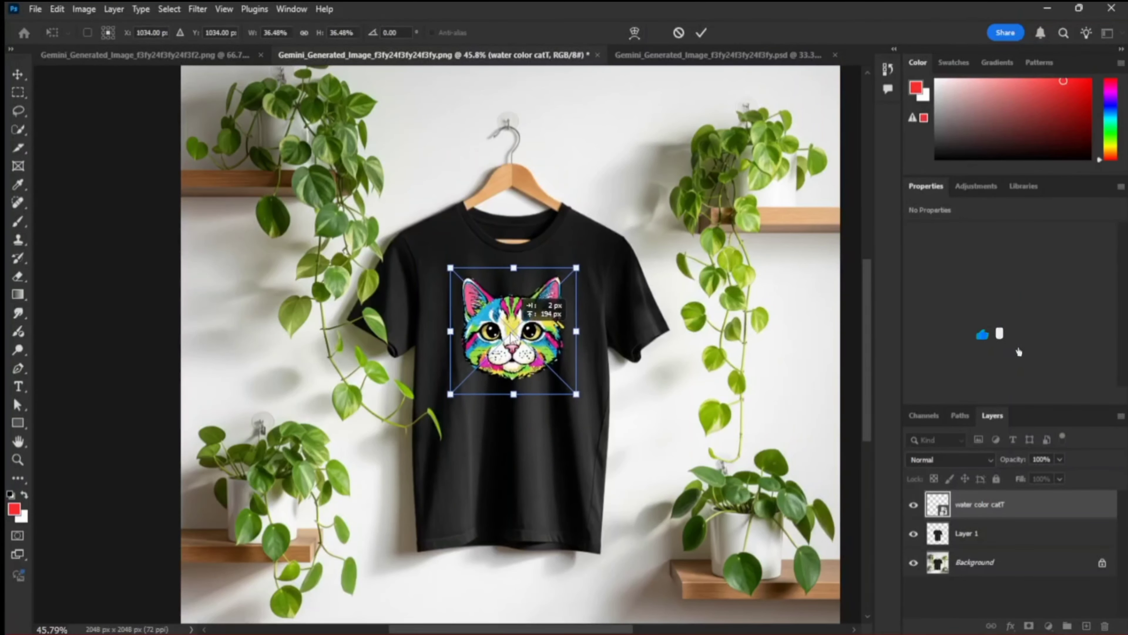
pyautogui.press('Return')
pyautogui.scroll(2, 512, 338)
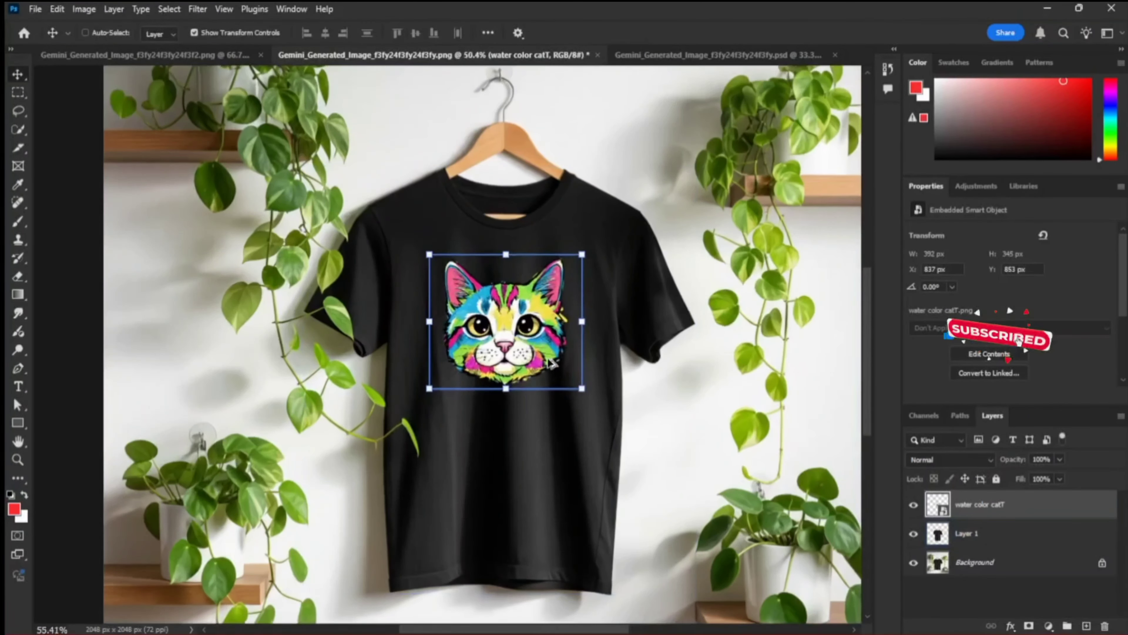
pyautogui.moveTo(511, 348)
pyautogui.mouseDown()
pyautogui.moveTo(511, 374)
pyautogui.moveTo(501, 342)
pyautogui.mouseUp()
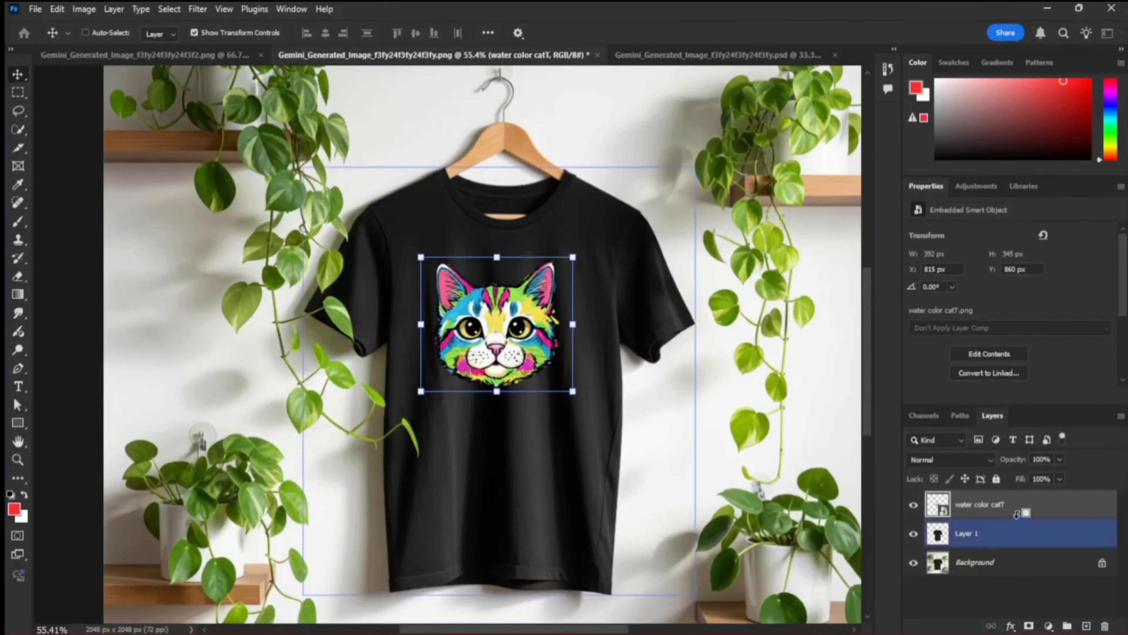
# Set the cat artwork layer's blend mode to Soft Light and duplicate the layer
pyautogui.click(967, 459)
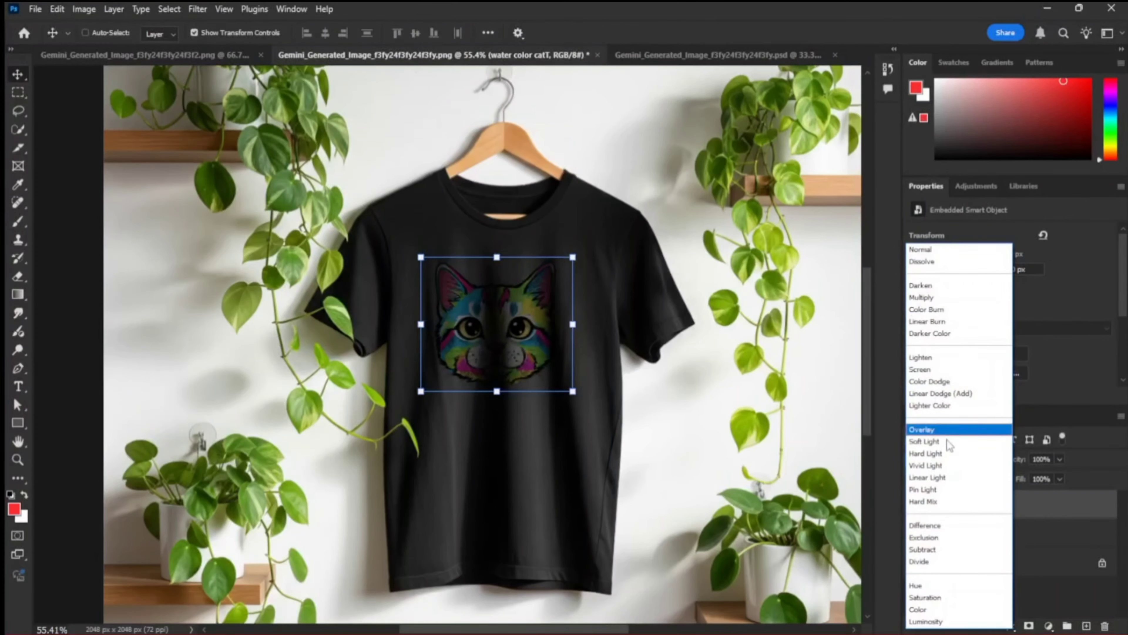
pyautogui.click(947, 441)
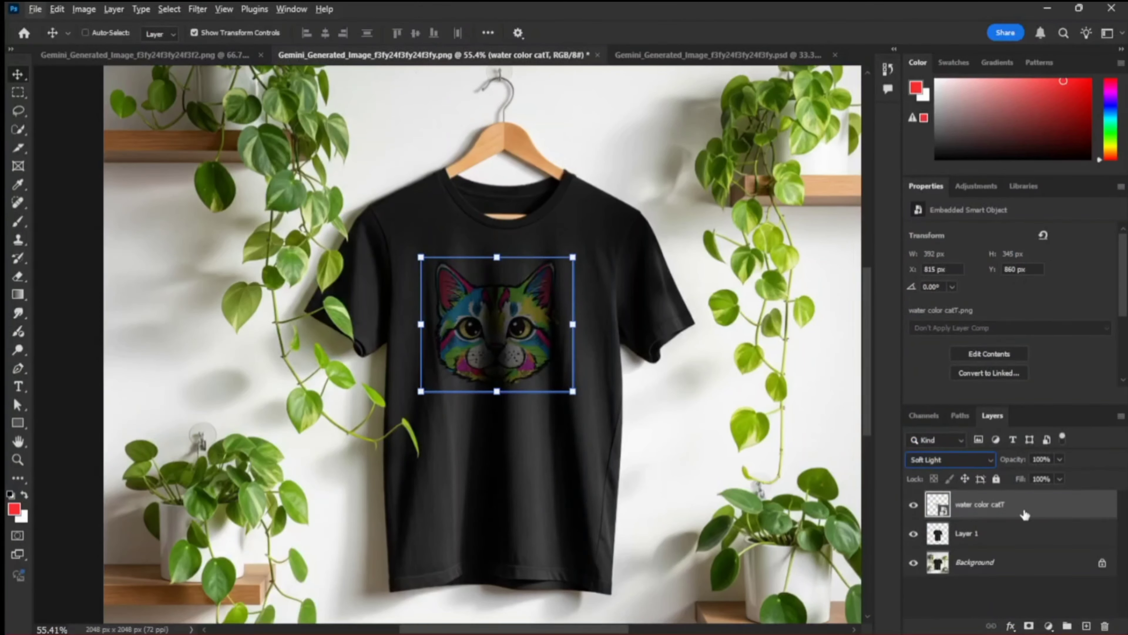
pyautogui.press('ctrl')
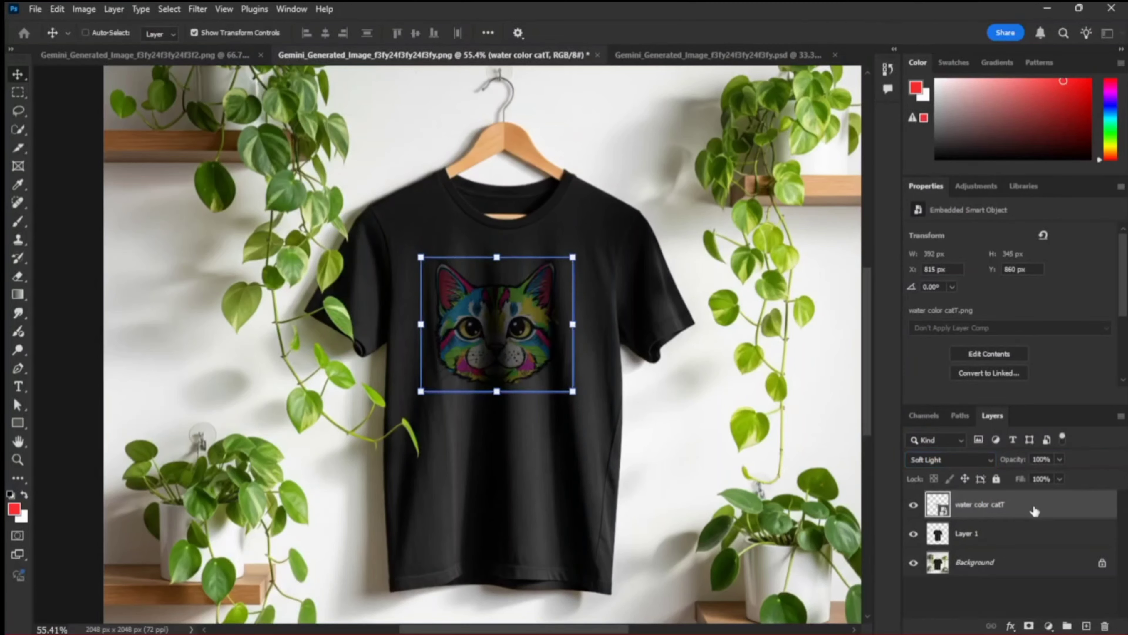
pyautogui.hotkey('ctrl', 'j')
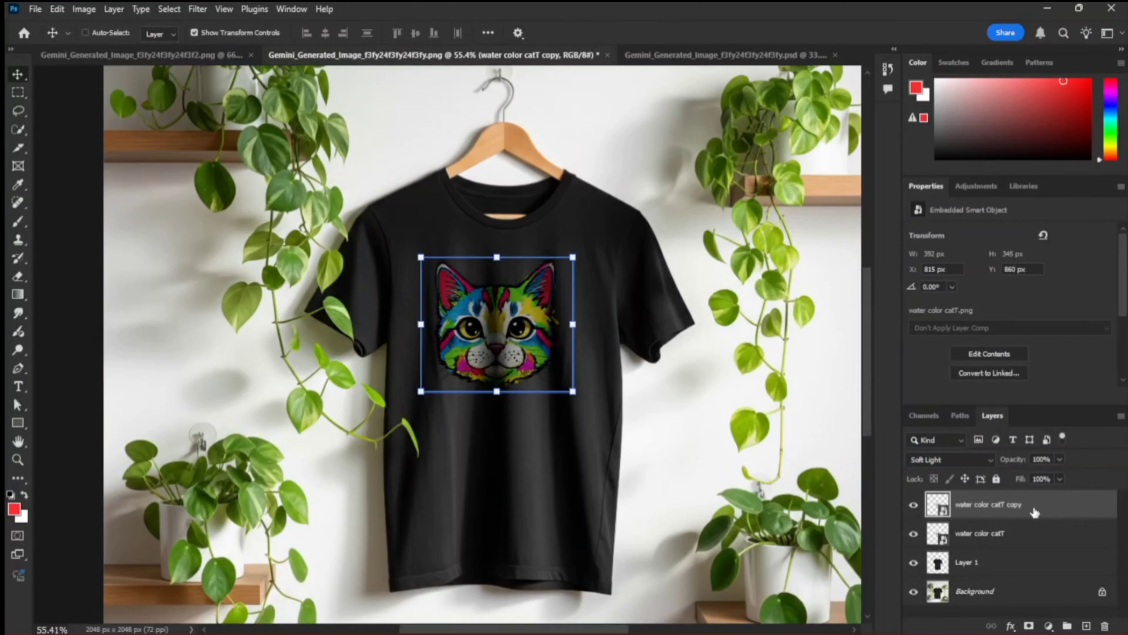
# Set the duplicated cat layer's blend mode to Darker Color and group it with the original cat layer
pyautogui.click(958, 458)
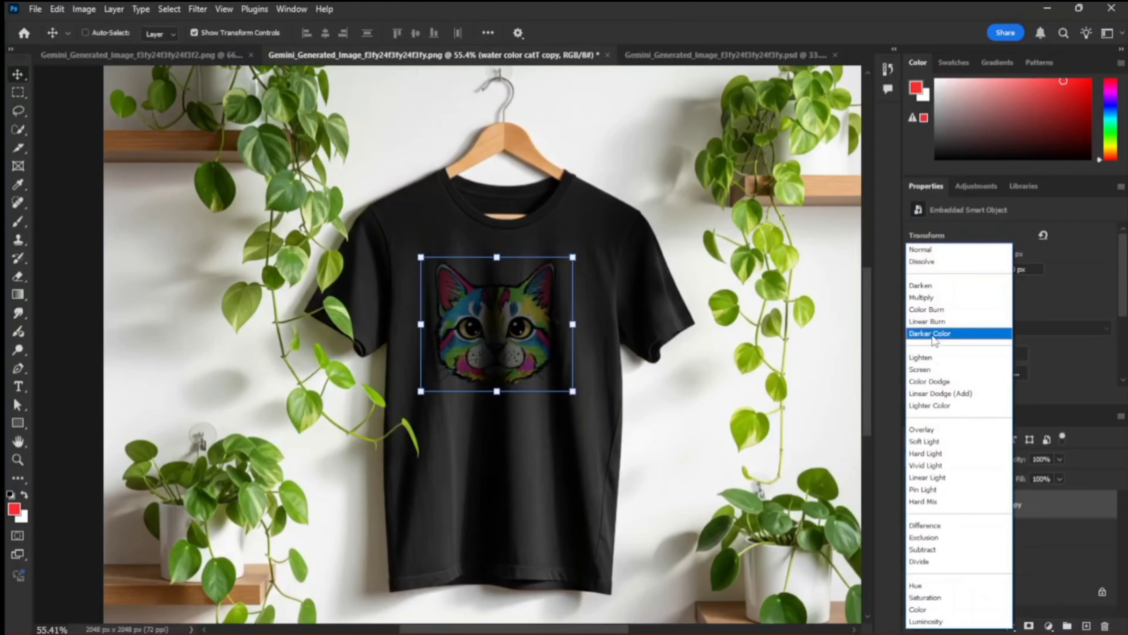
pyautogui.click(931, 334)
pyautogui.keyDown('ctrl'); pyautogui.click(1029, 533); pyautogui.keyUp('ctrl')
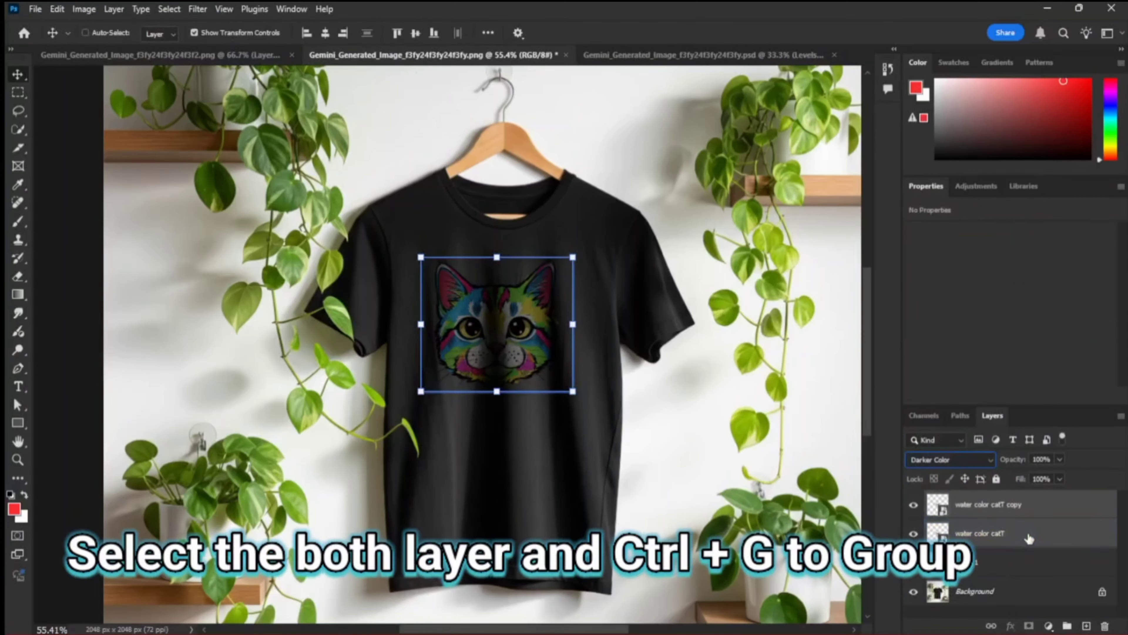
pyautogui.hotkey('ctrl', 'g')
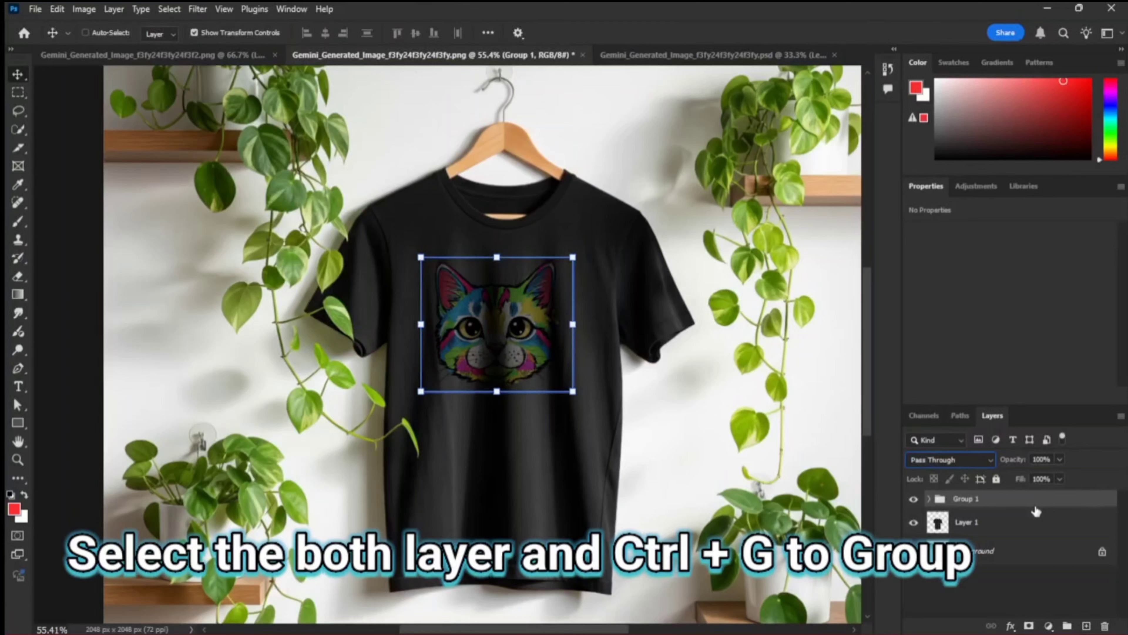
pyautogui.hotkey('ctrl', 'z')
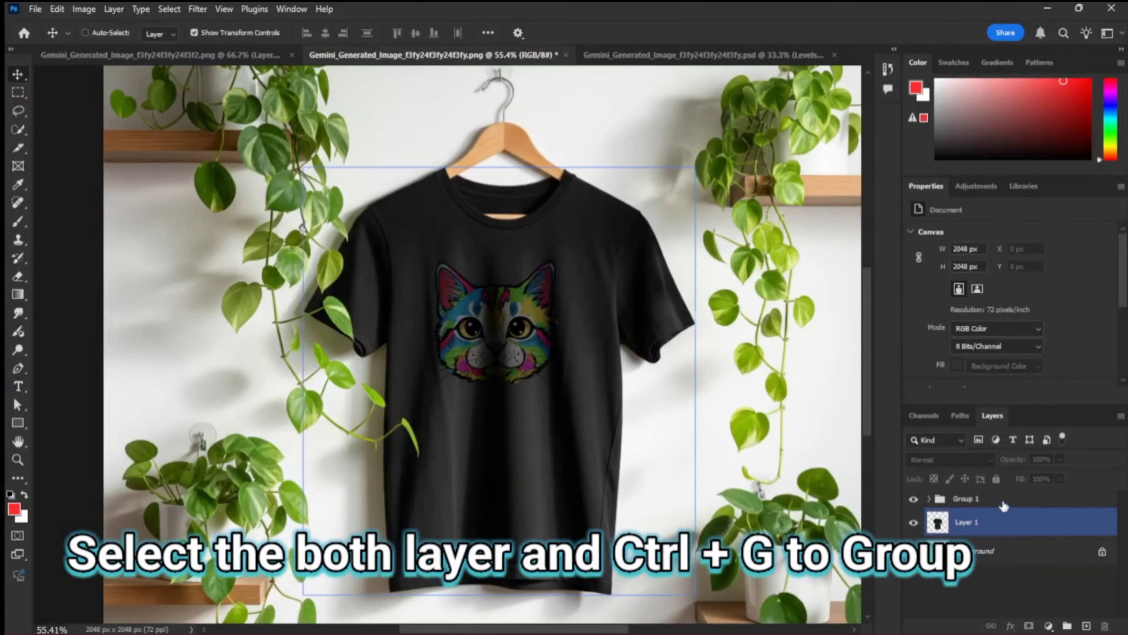
pyautogui.hotkey('ctrl', 'g')
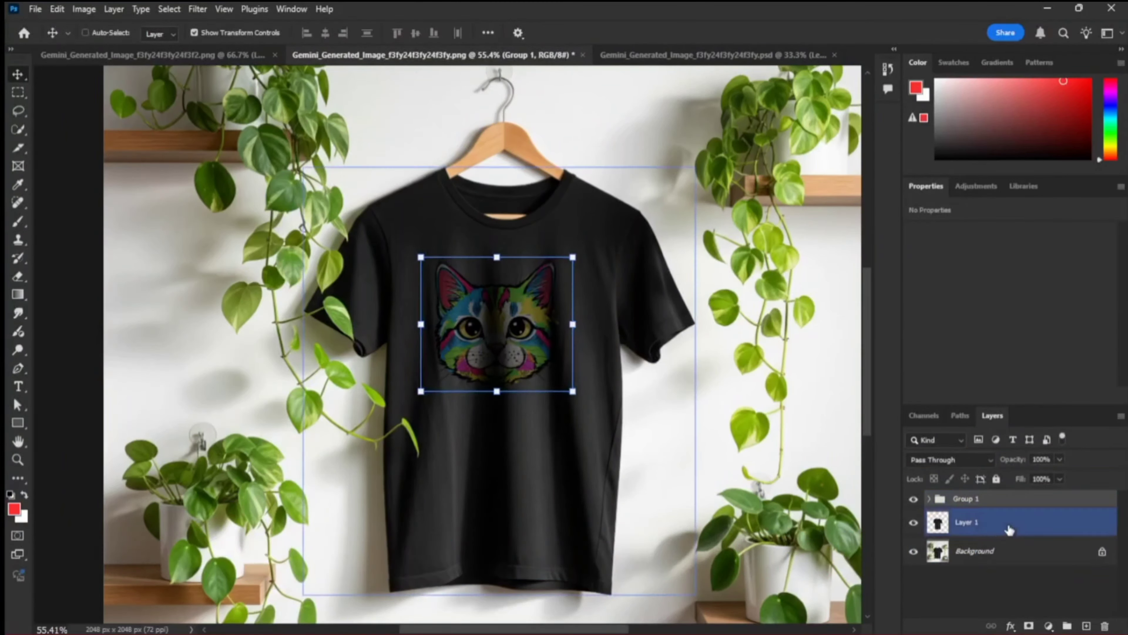
pyautogui.click(1048, 625)
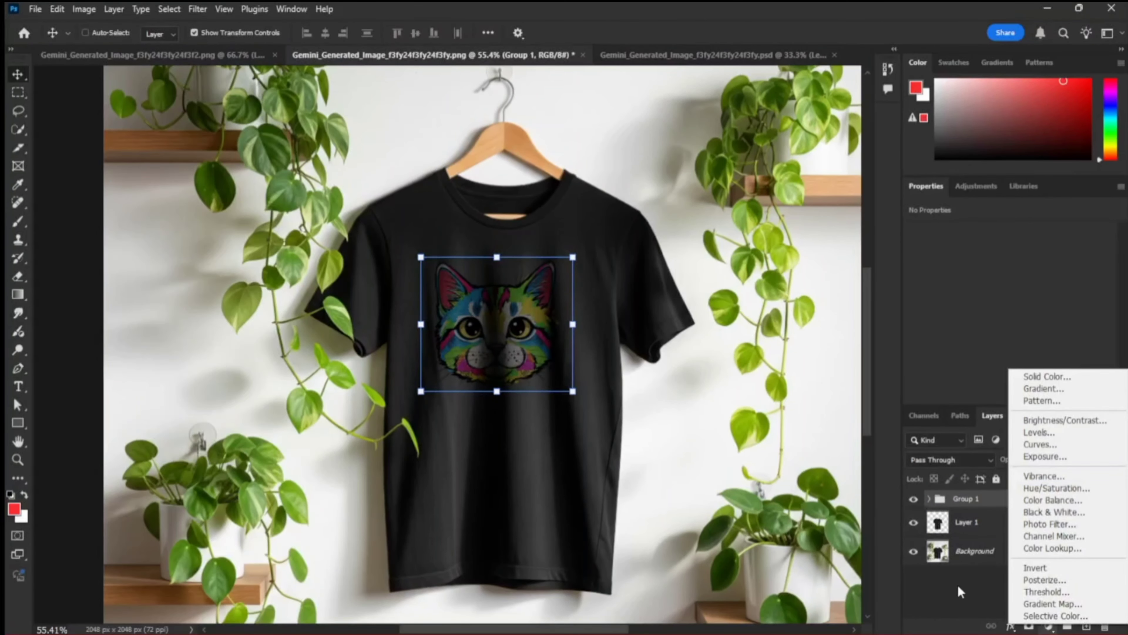
pyautogui.click(1014, 498)
pyautogui.doubleClick(1013, 499)
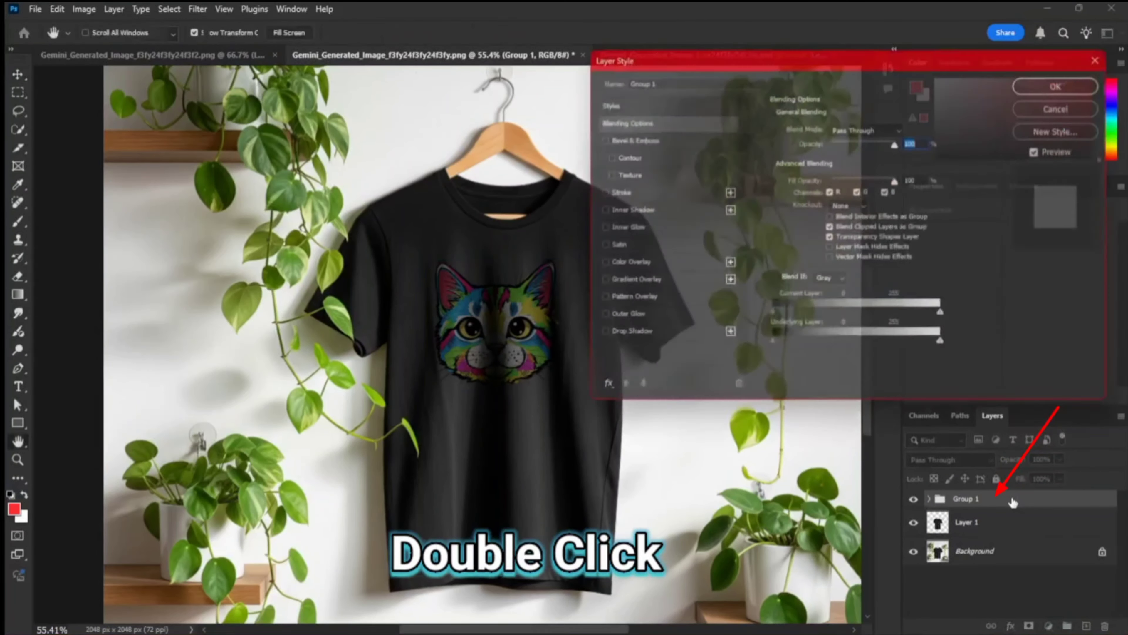
pyautogui.press('Escape')
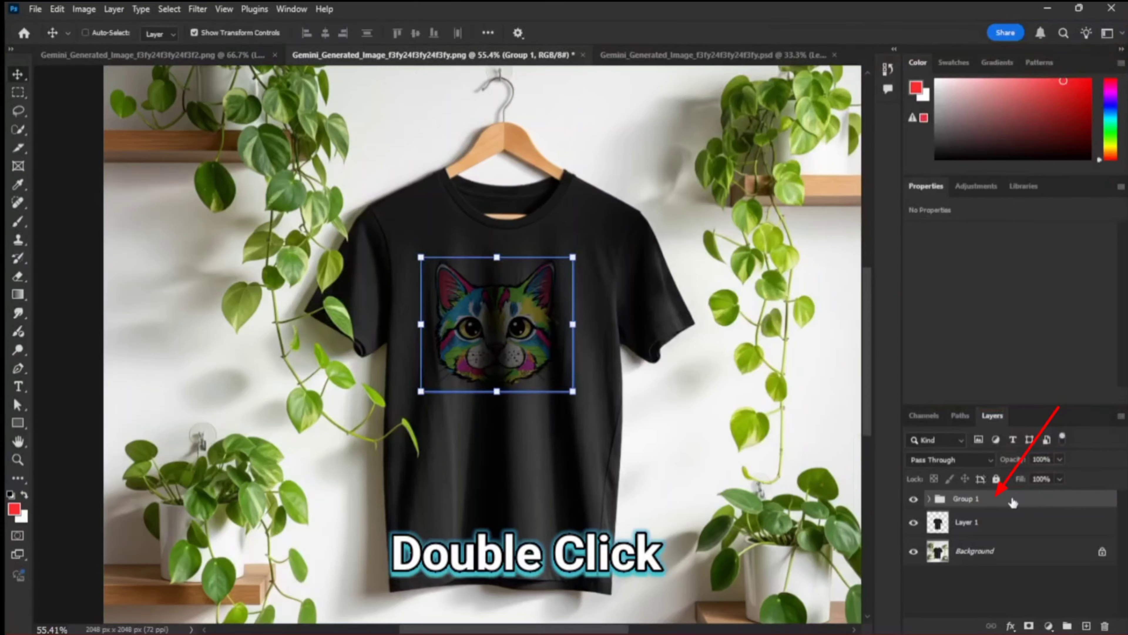
pyautogui.rightClick(1012, 498)
pyautogui.press('Escape')
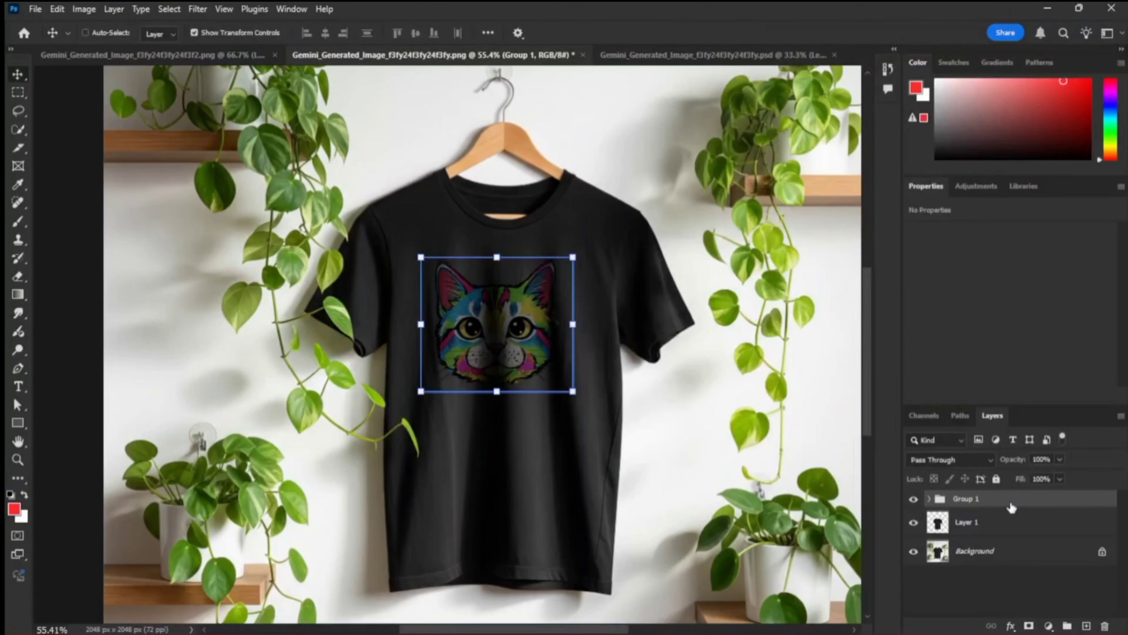
# Set the cat group's Gray Blend If ranges to 0/30 and 162/244 for the current layer, 0/2 and 110 for the underlying layer
pyautogui.click(1011, 626)
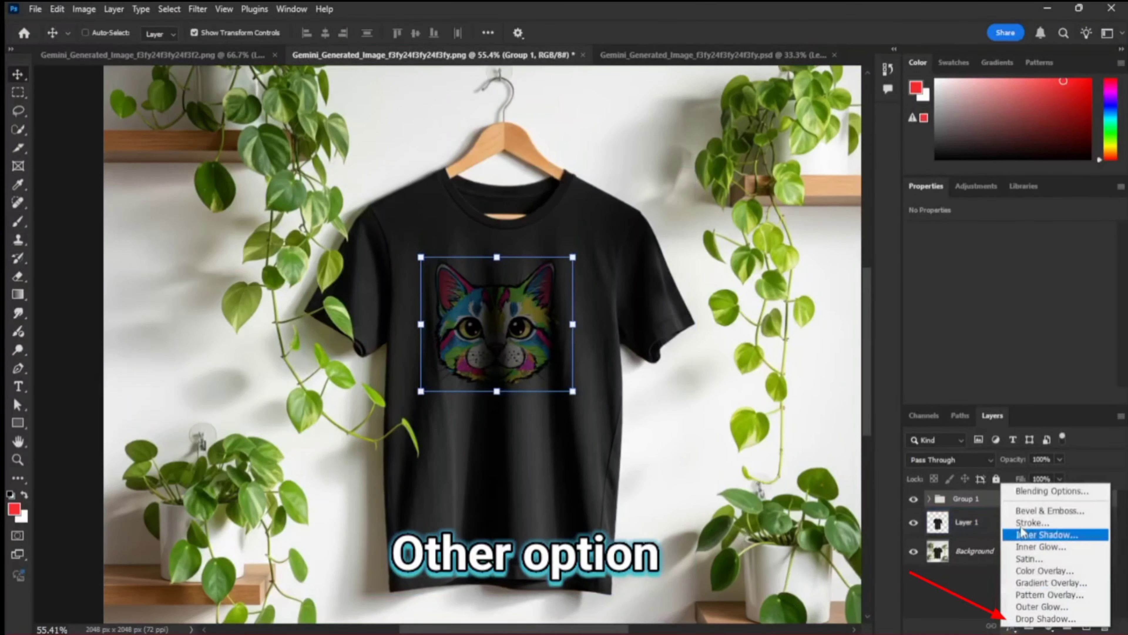
pyautogui.click(1025, 491)
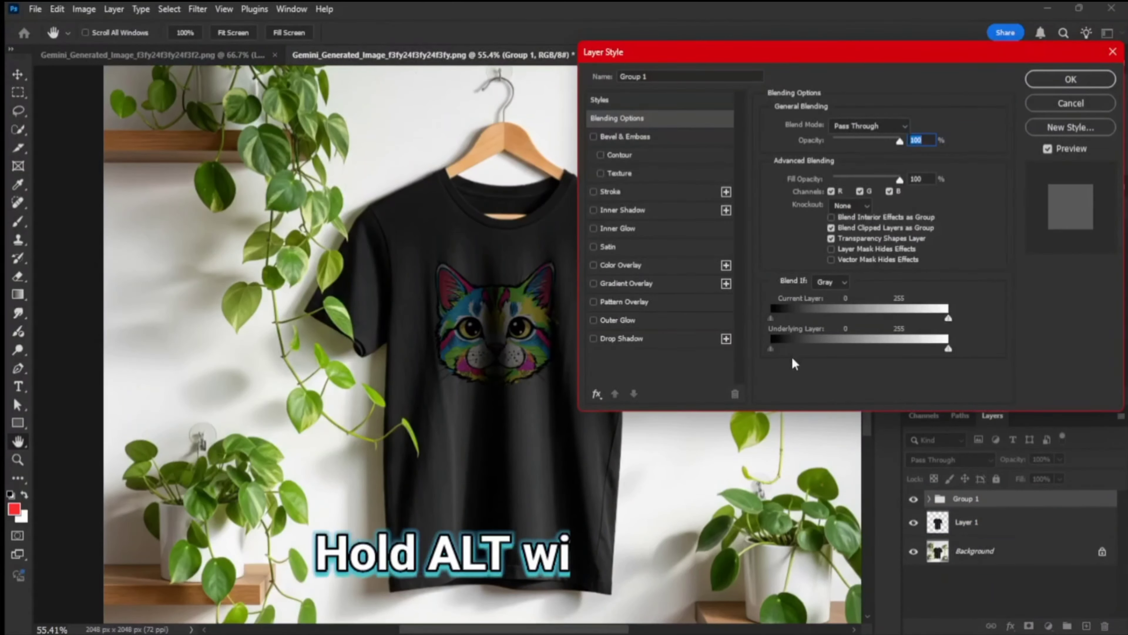
pyautogui.moveTo(786, 354); pyautogui.dragTo(771, 351)
pyautogui.moveTo(948, 349); pyautogui.dragTo(917, 349)
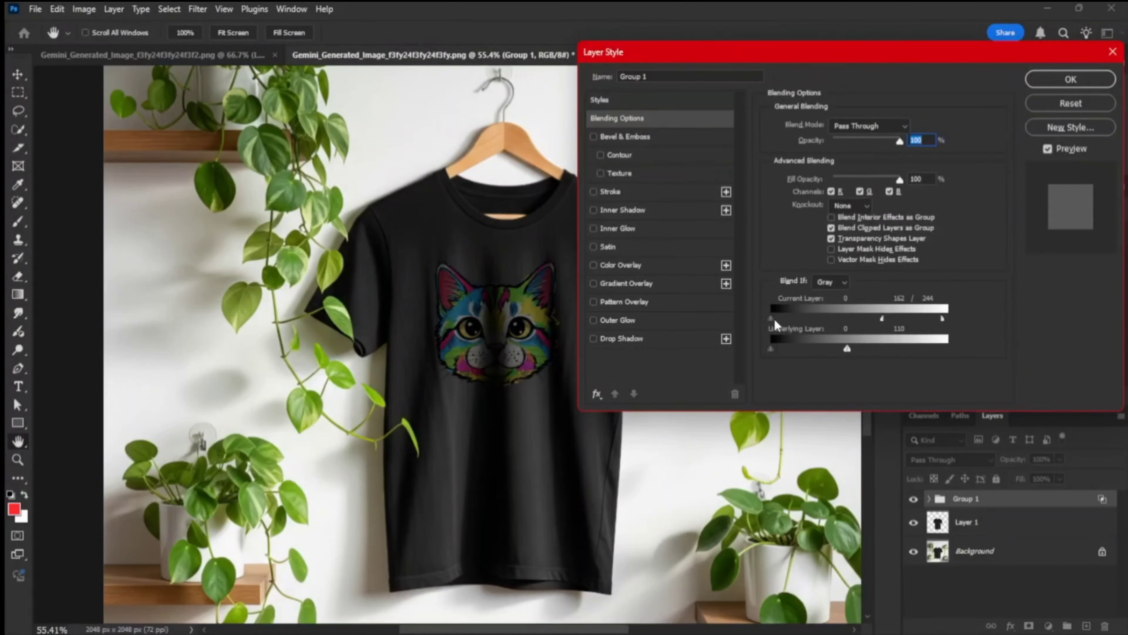
pyautogui.moveTo(775, 320); pyautogui.dragTo(777, 319)
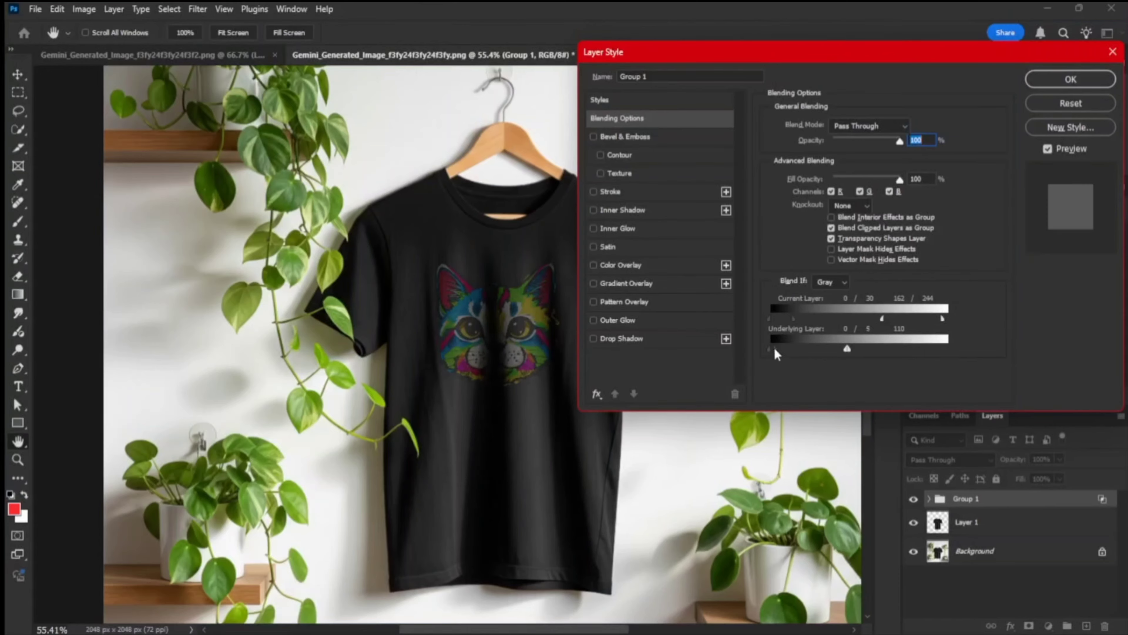
pyautogui.click(593, 136)
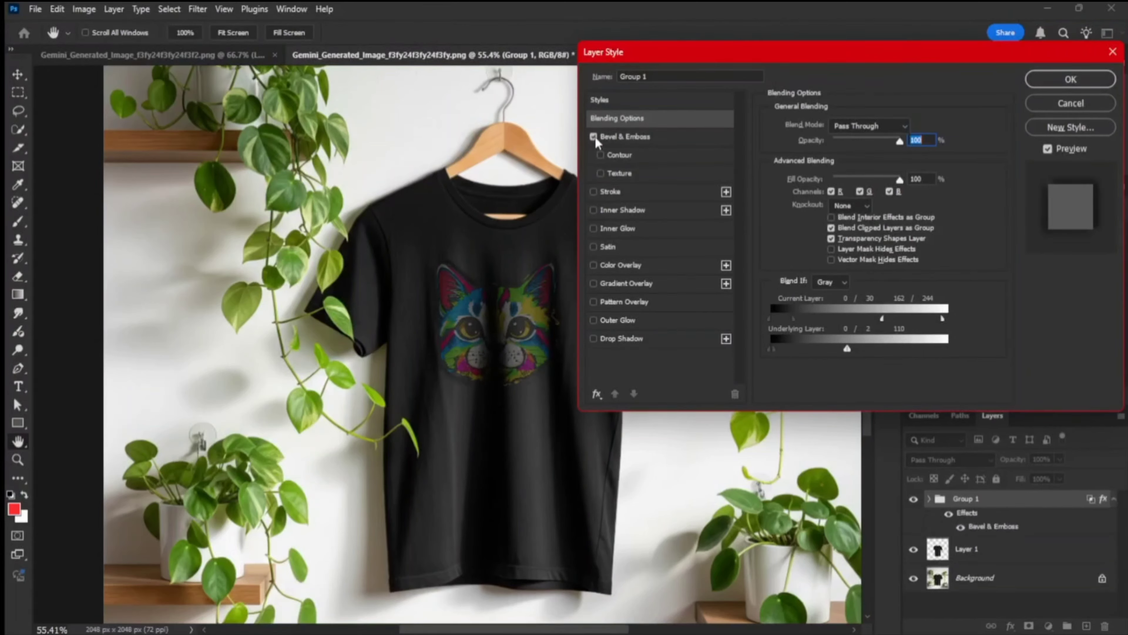
pyautogui.click(1064, 82)
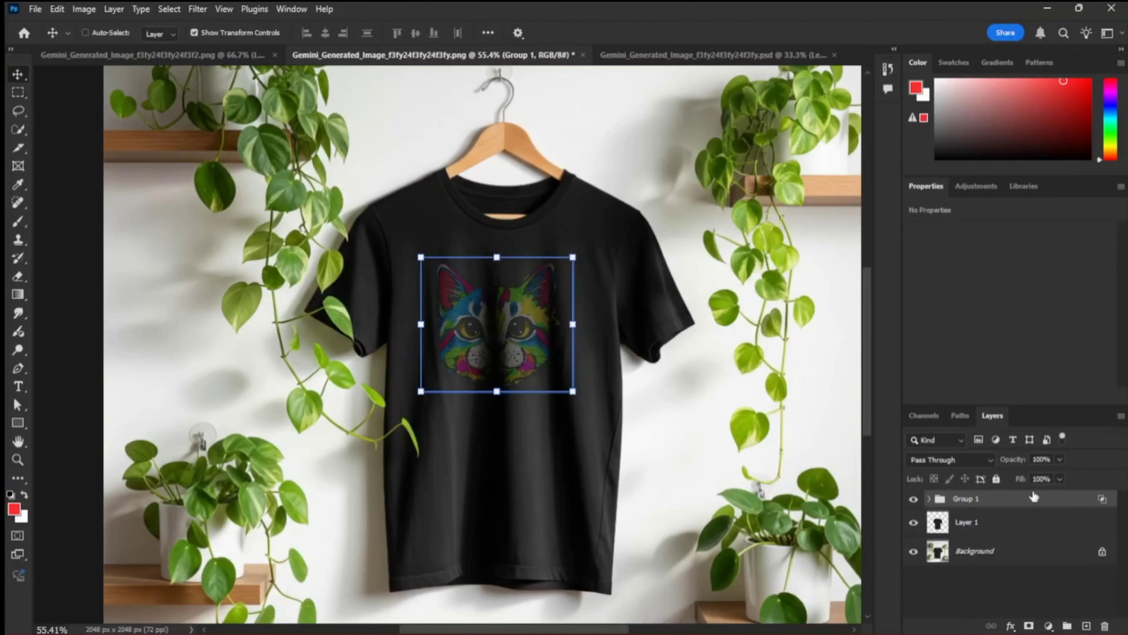
# Add a Curves adjustment clipped to the cat group and raise its RGB curve to brighten the shadows and midtones
pyautogui.click(1049, 625)
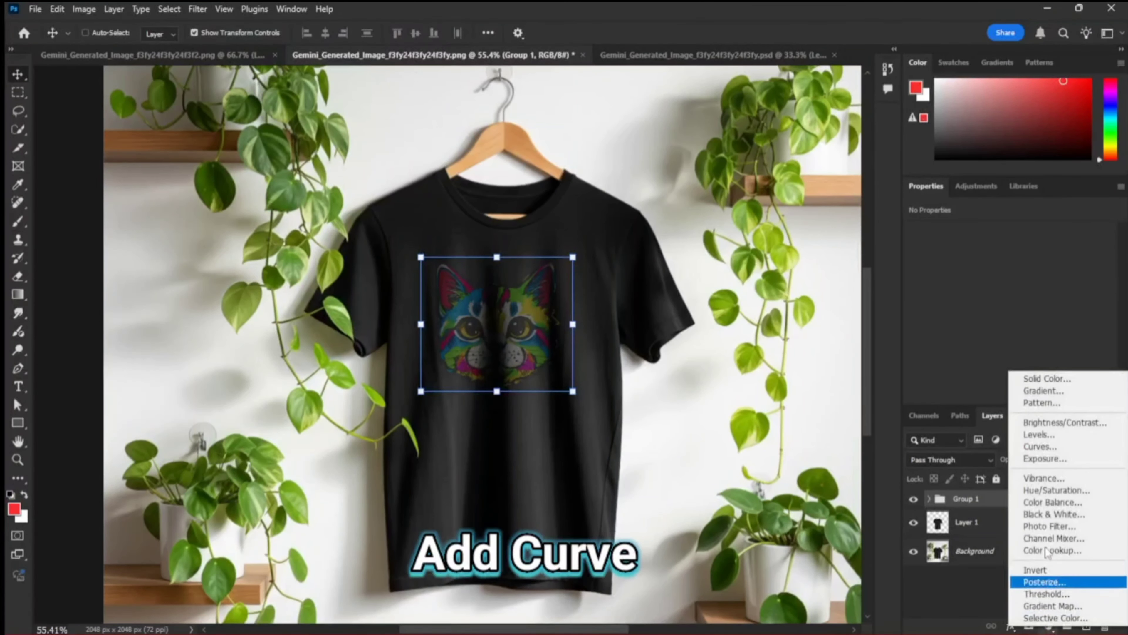
pyautogui.click(1040, 447)
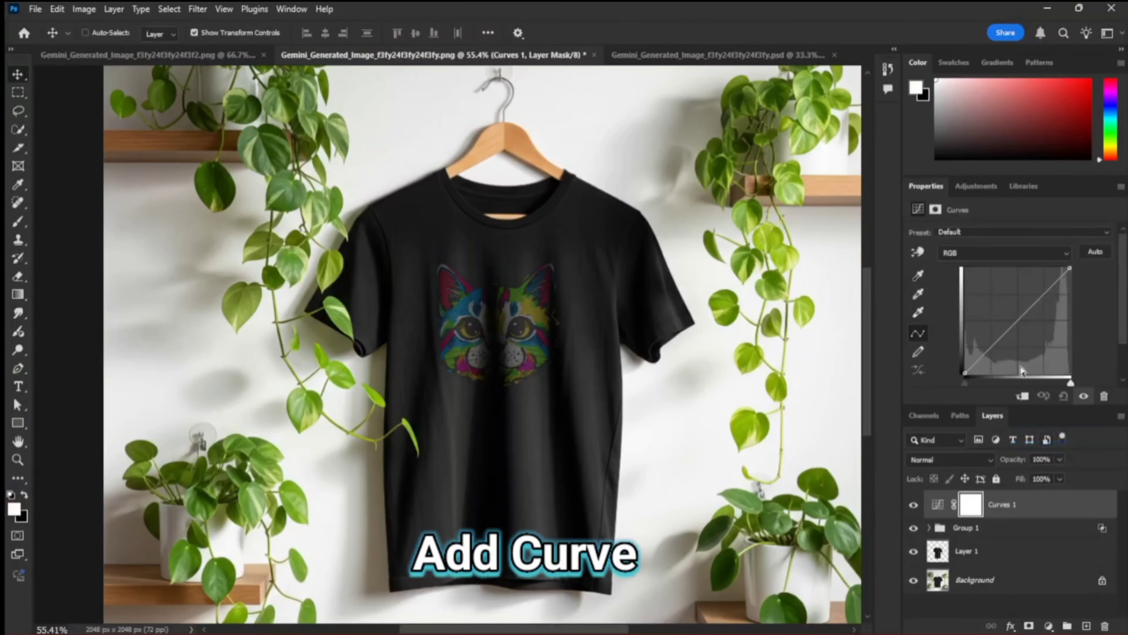
pyautogui.click(1024, 397)
pyautogui.moveTo(1006, 337); pyautogui.dragTo(1013, 315)
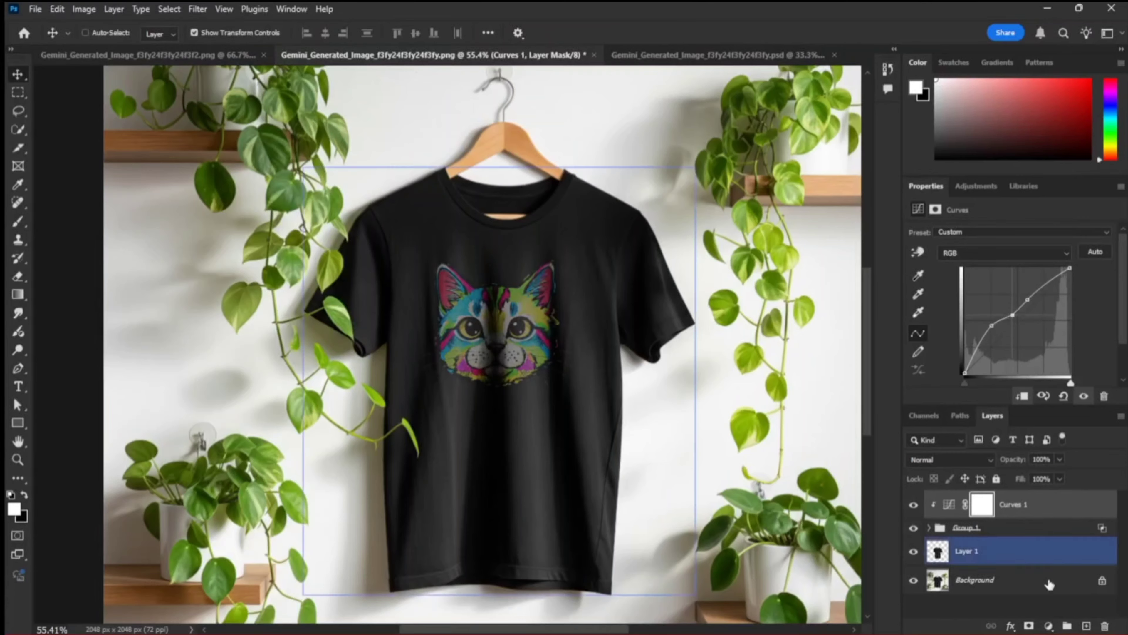
# Add a Levels adjustment above the Curves layer and clip it to the cat group
pyautogui.click(1049, 626)
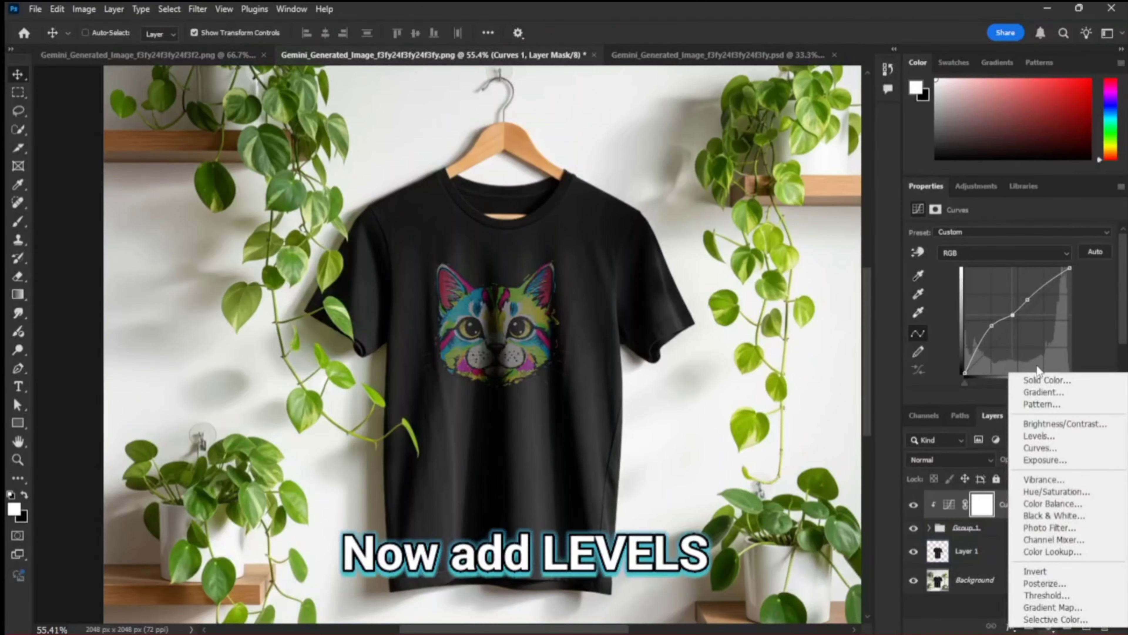
pyautogui.click(1040, 436)
pyautogui.click(1023, 396)
pyautogui.scroll(-1, 1009, 334)
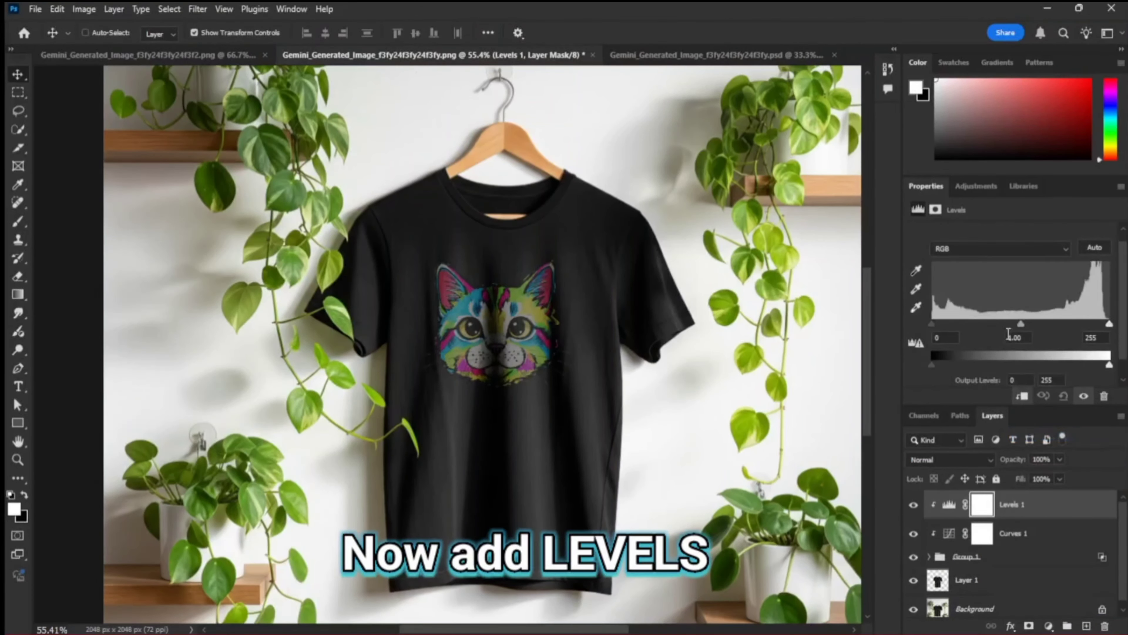
# Set the Levels input values to 0 for shadows, 0.67 for midtones and 186 for highlights
pyautogui.moveTo(1020, 323)
pyautogui.mouseDown()
pyautogui.moveTo(1033, 322)
pyautogui.moveTo(1017, 323)
pyautogui.mouseUp()
pyautogui.moveTo(932, 323)
pyautogui.mouseDown()
pyautogui.moveTo(949, 324)
pyautogui.moveTo(940, 329)
pyautogui.mouseUp()
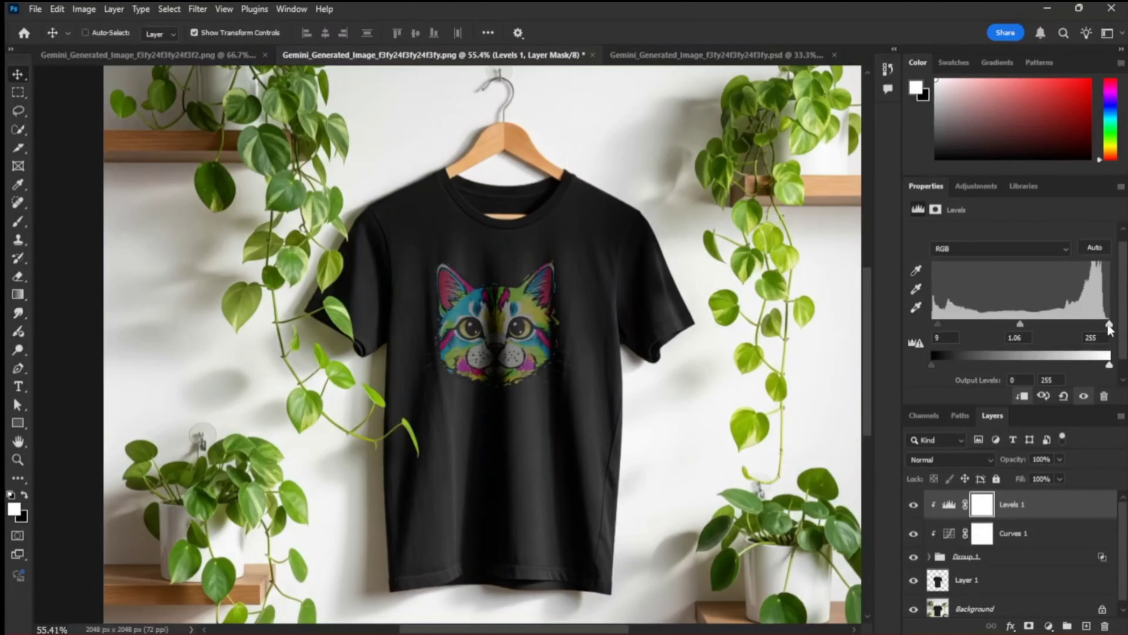
pyautogui.moveTo(1109, 327); pyautogui.dragTo(1069, 331)
pyautogui.moveTo(938, 324); pyautogui.dragTo(930, 323)
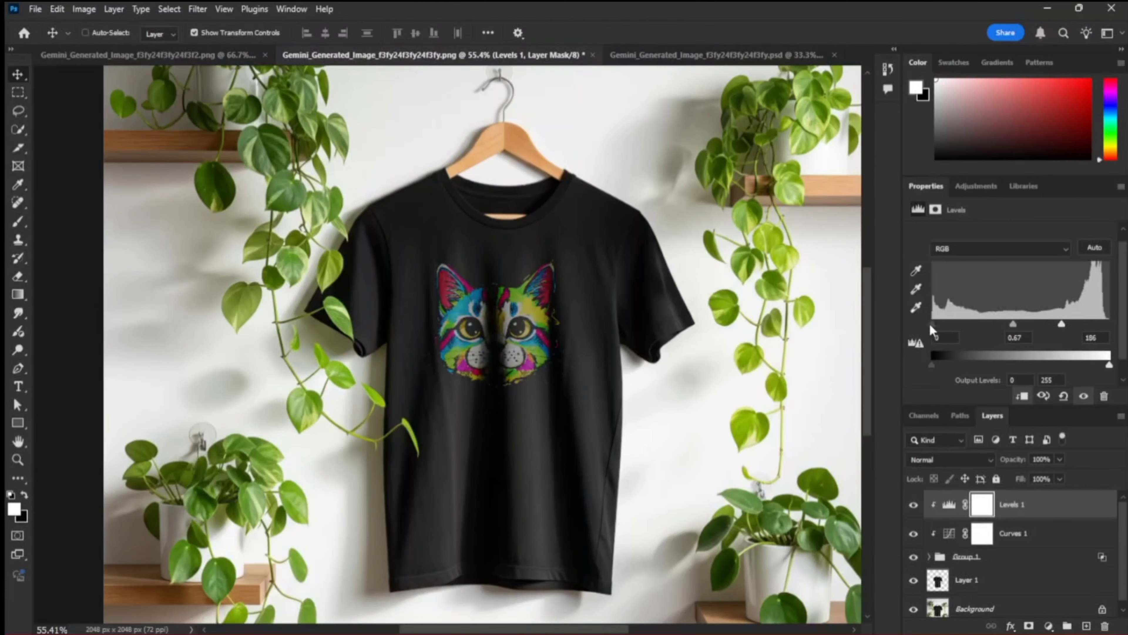
# Set the Levels input shadows to 4 and midtones to 1.09, keeping the adjustment clipped to the cat group
pyautogui.moveTo(1015, 324)
pyautogui.mouseDown()
pyautogui.moveTo(979, 323)
pyautogui.moveTo(995, 325)
pyautogui.mouseUp()
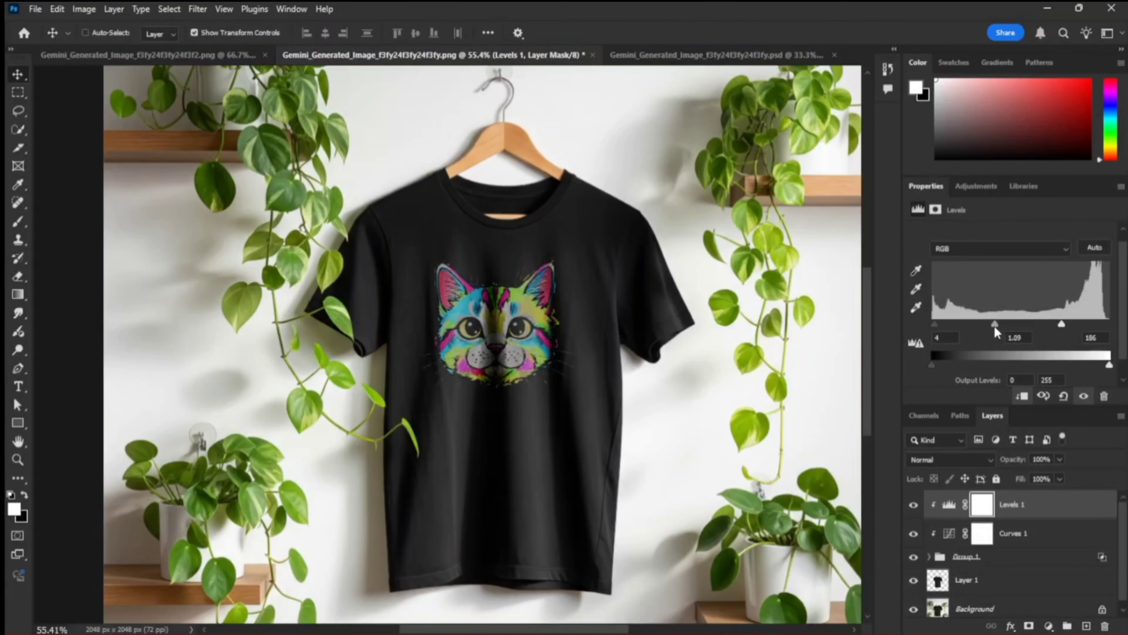
pyautogui.click(1024, 396)
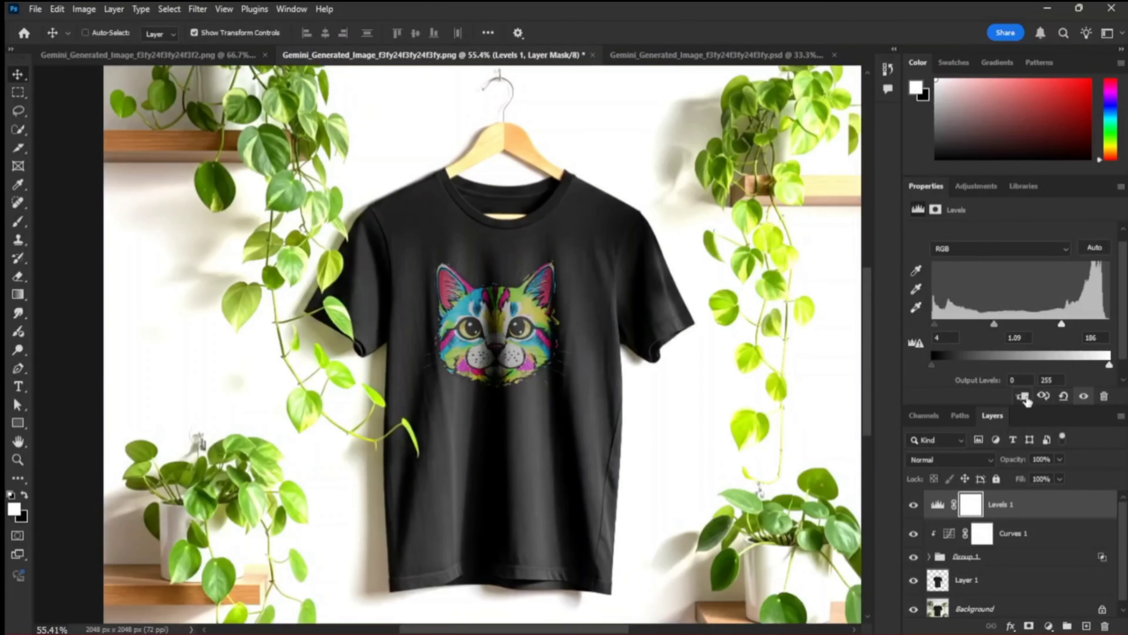
pyautogui.click(1024, 397)
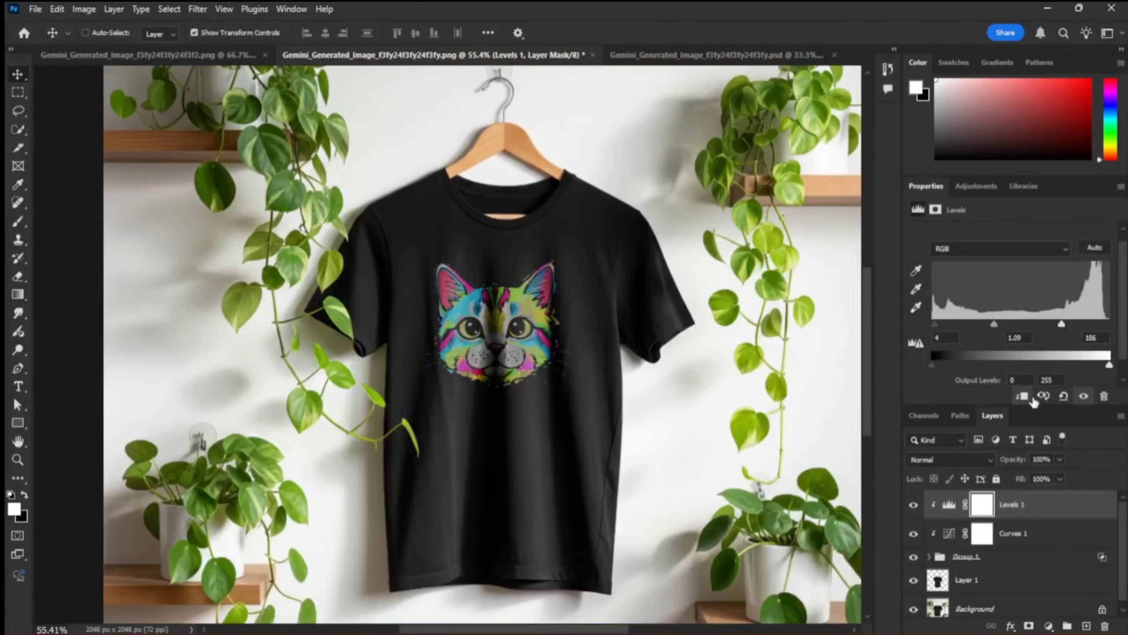
# Select the cat group and nudge the artwork slightly up and to the right on the shirt's chest
pyautogui.click(1041, 507)
pyautogui.click(995, 559)
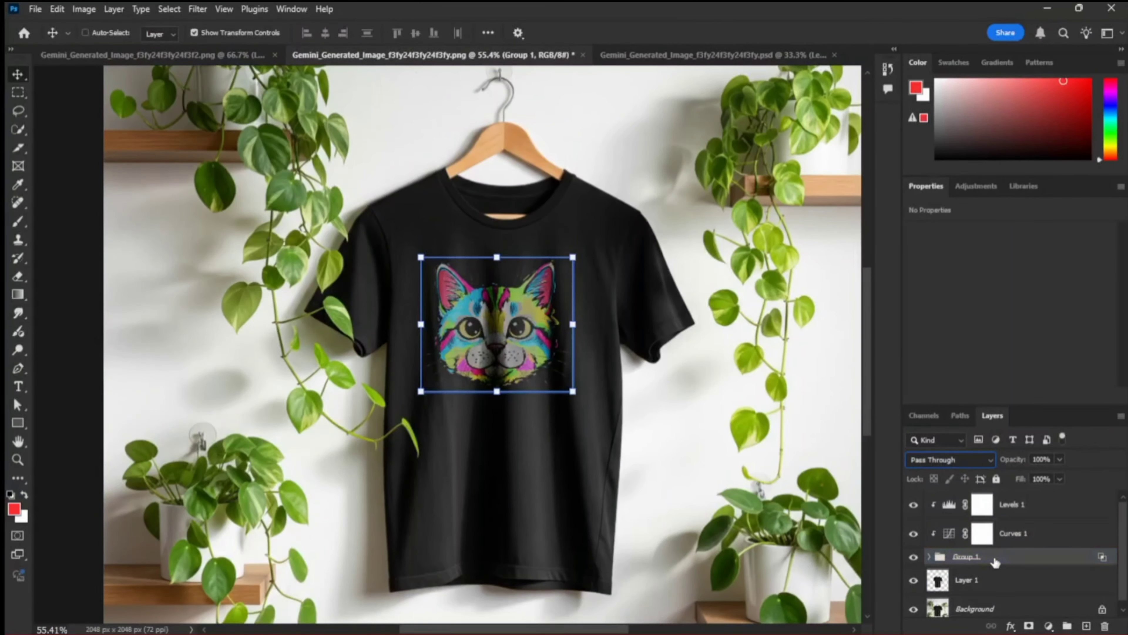
pyautogui.moveTo(509, 345)
pyautogui.mouseDown()
pyautogui.moveTo(458, 298)
pyautogui.moveTo(422, 290)
pyautogui.moveTo(425, 279)
pyautogui.moveTo(551, 295)
pyautogui.moveTo(627, 282)
pyautogui.moveTo(538, 385)
pyautogui.moveTo(523, 456)
pyautogui.moveTo(541, 487)
pyautogui.moveTo(522, 498)
pyautogui.moveTo(550, 508)
pyautogui.moveTo(528, 515)
pyautogui.moveTo(507, 505)
pyautogui.moveTo(525, 400)
pyautogui.moveTo(519, 339)
pyautogui.mouseUp()
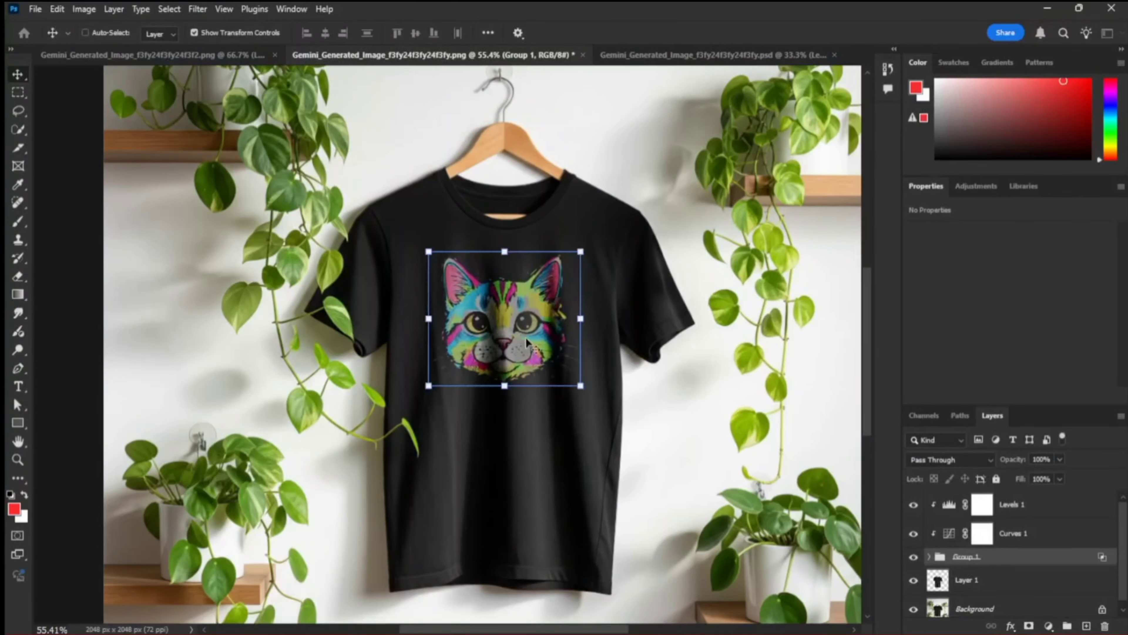
# Stamp all visible layers into a new merged layer above the Levels adjustment
pyautogui.click(1039, 535)
pyautogui.click(1039, 507)
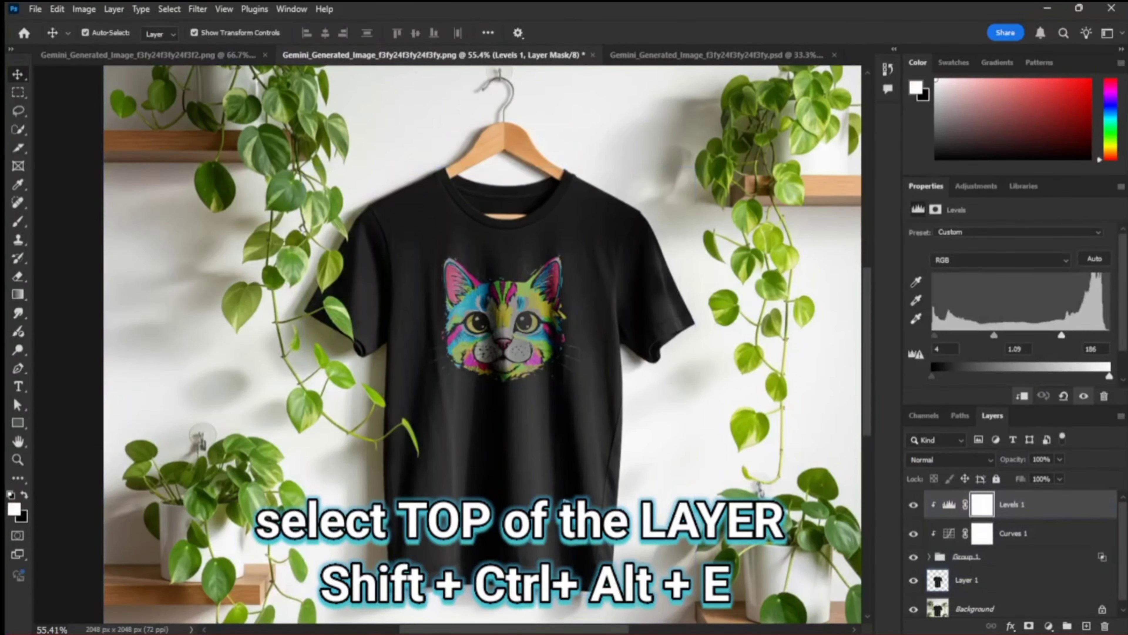
pyautogui.hotkey('shift', 'ctrl', 'alt', 'e')
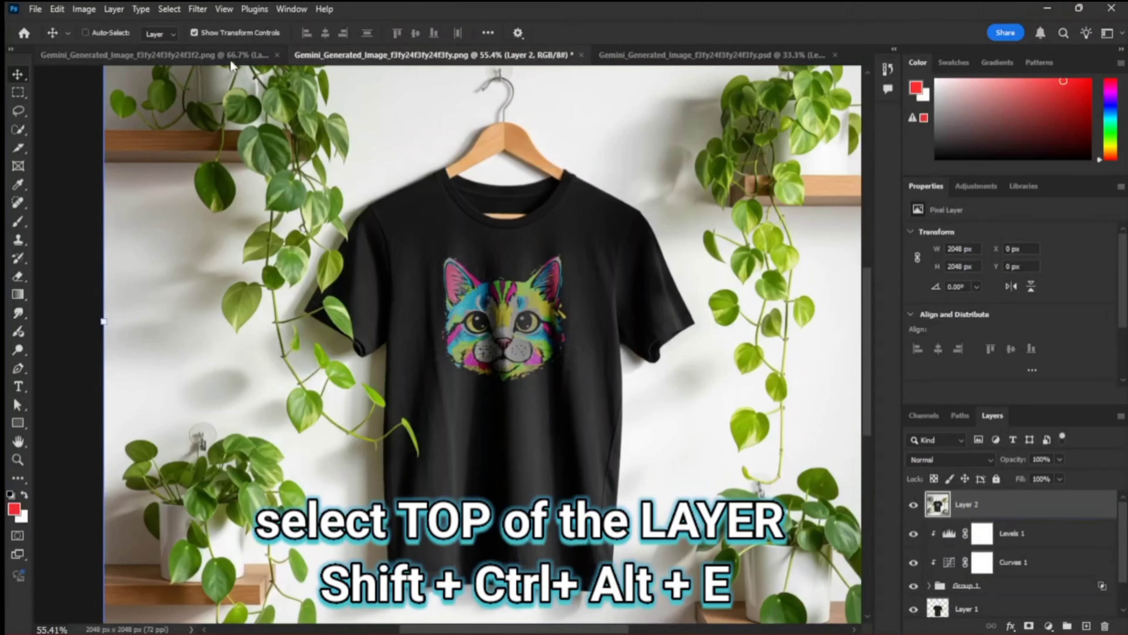
# Apply the Camera Raw Filter to the merged layer with Exposure -0.75, Contrast +9, Highlights +7 and Shadows +44
pyautogui.click(195, 10)
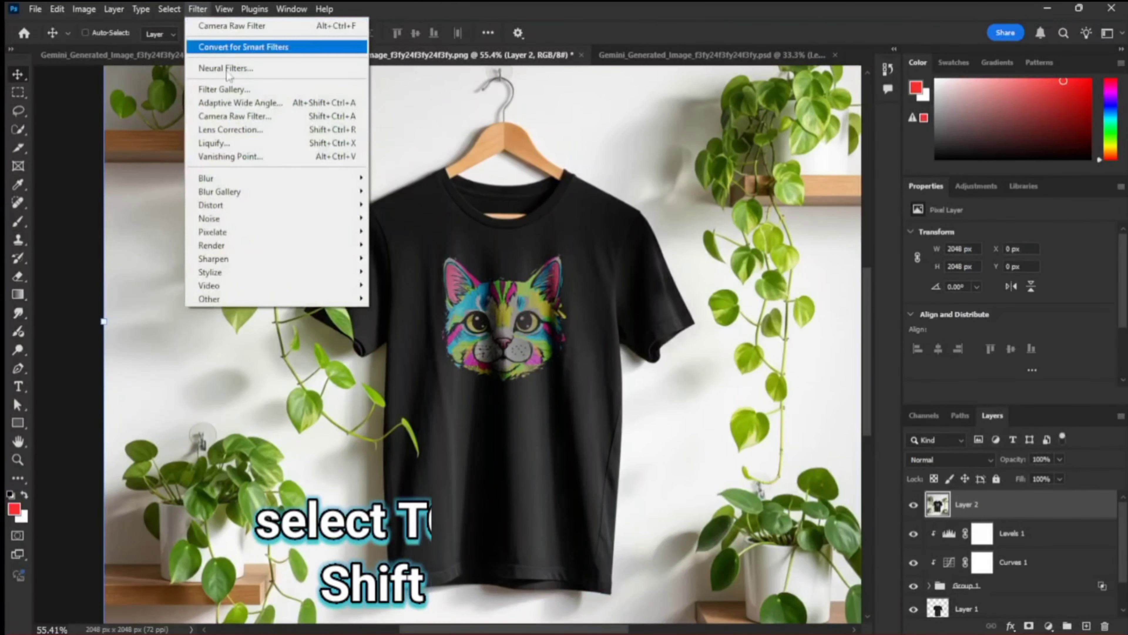
pyautogui.click(240, 117)
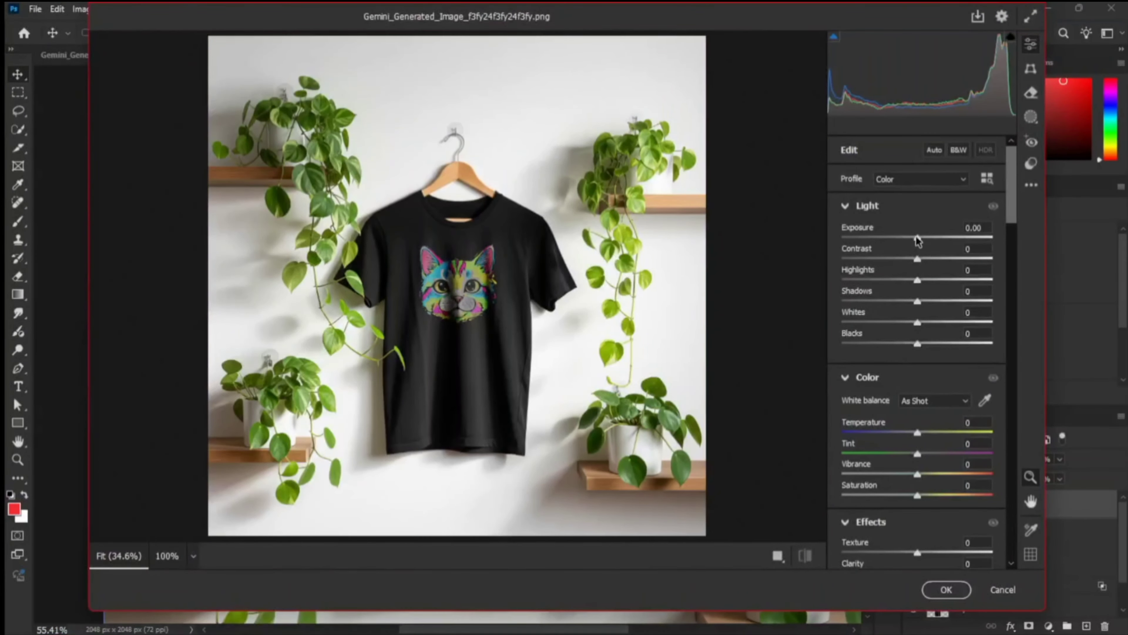
pyautogui.moveTo(918, 239); pyautogui.dragTo(952, 307)
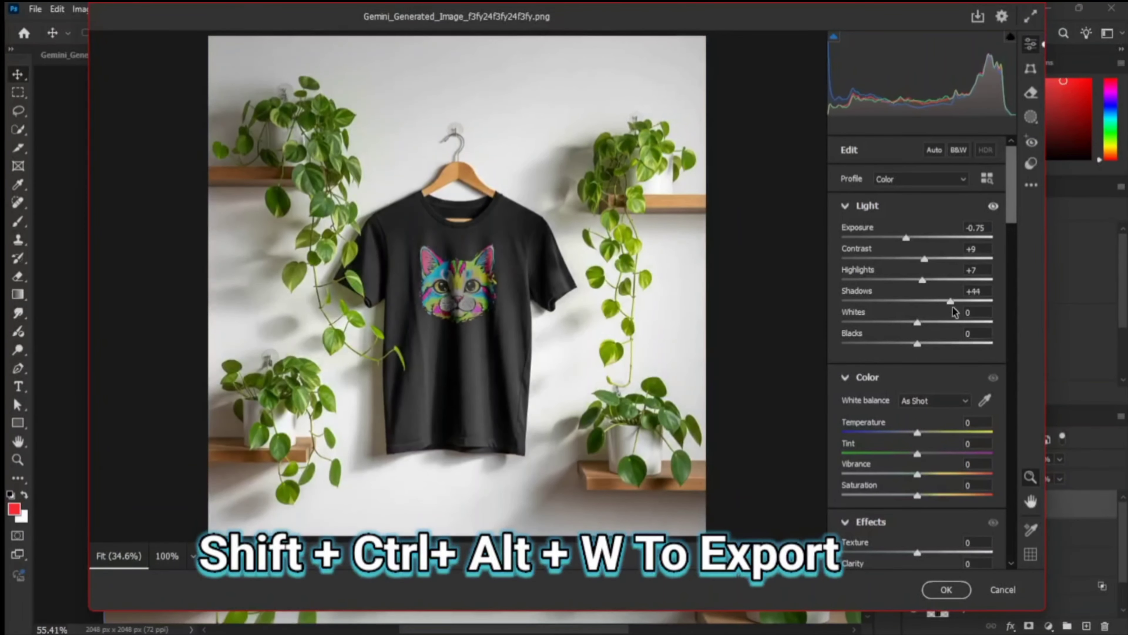
pyautogui.press('Return')
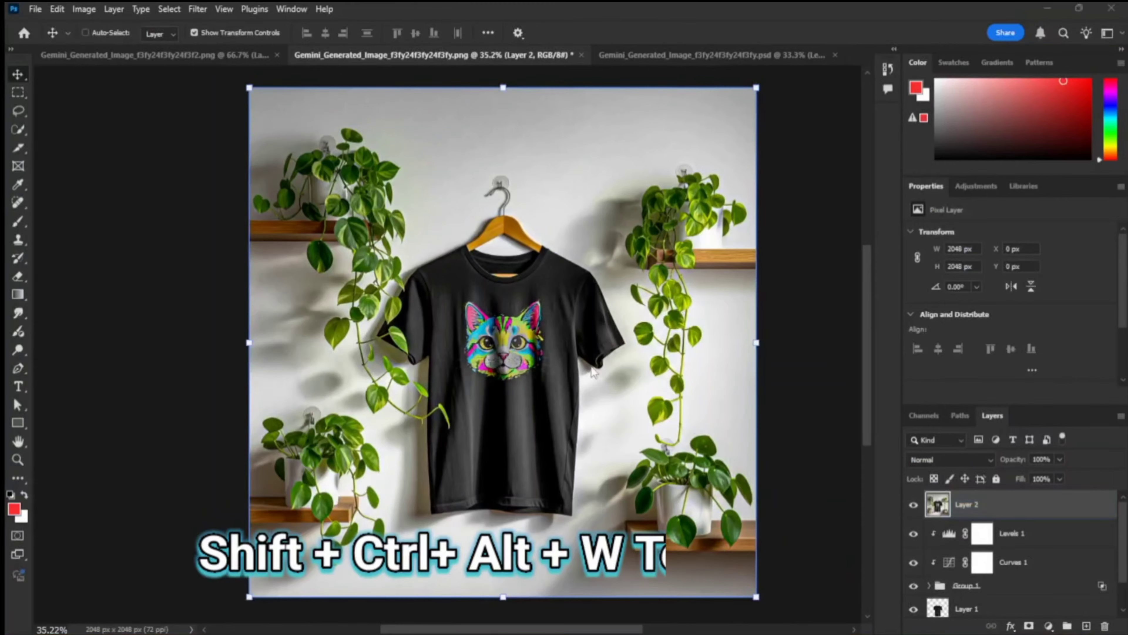
# Export the mockup as a 2048 x 2048 px JPG at quality 6, saving it in the PSH- EDits folder as Gemini_Generated_Image_f3fy24f3fy24f3fy
pyautogui.hotkey('ctrl', 'shift', 'alt', 'w')
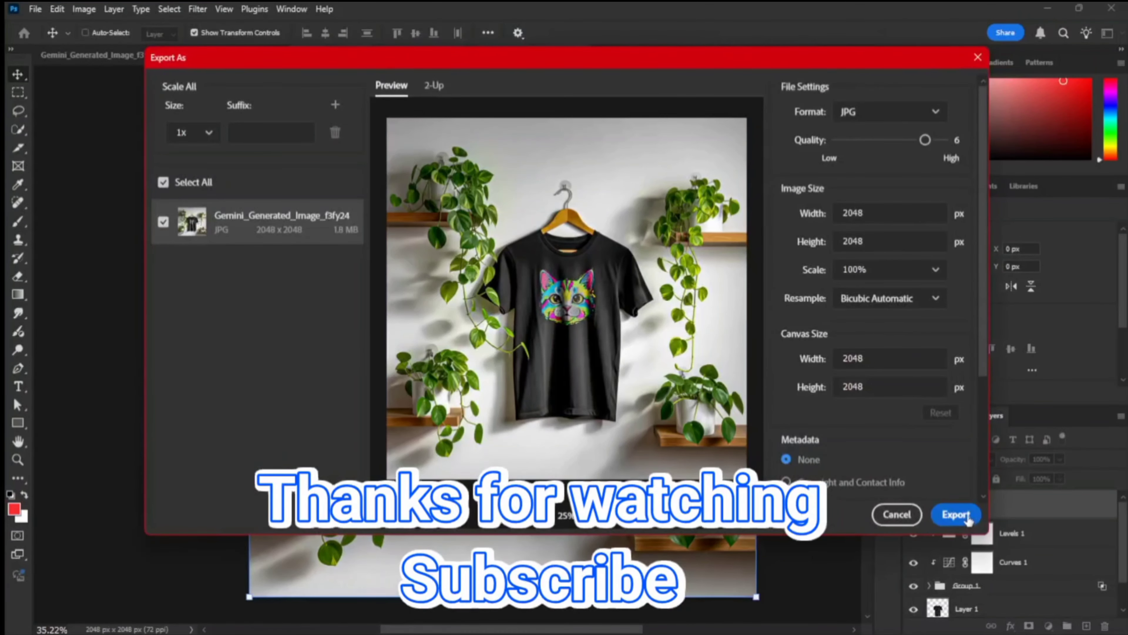
pyautogui.click(967, 516)
pyautogui.click(591, 379)
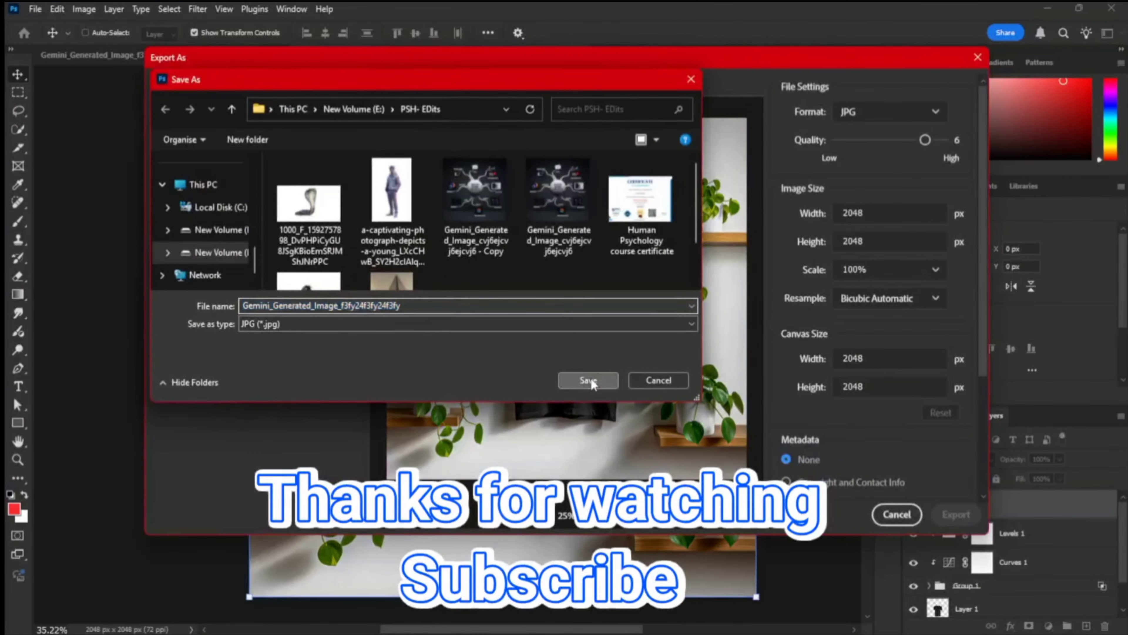